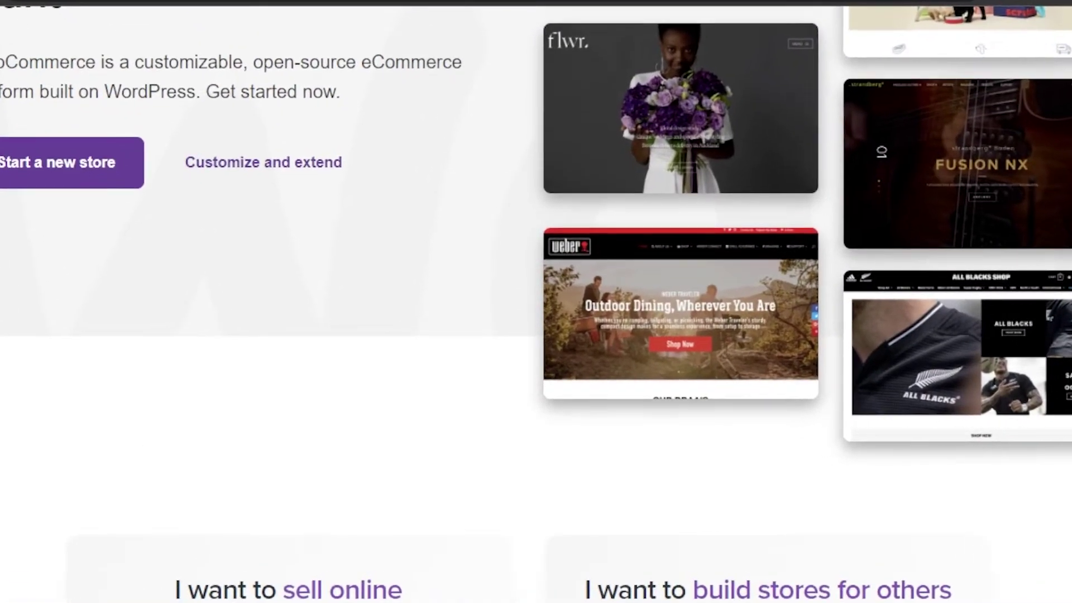
Look through the WooCommerce homepage, including its online selling, extensions and mobile store management sections.
{"action": "scroll", "coordinate": [536, 302], "scroll_direction": "up", "scroll_amount": 6}
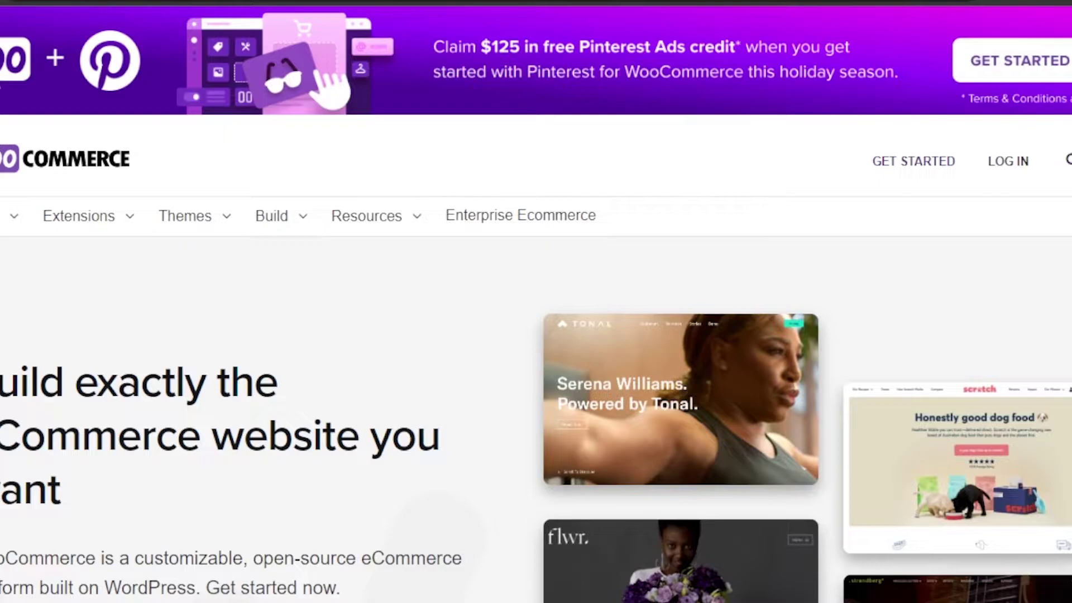
{"action": "scroll", "coordinate": [536, 301], "scroll_direction": "down", "scroll_amount": 10}
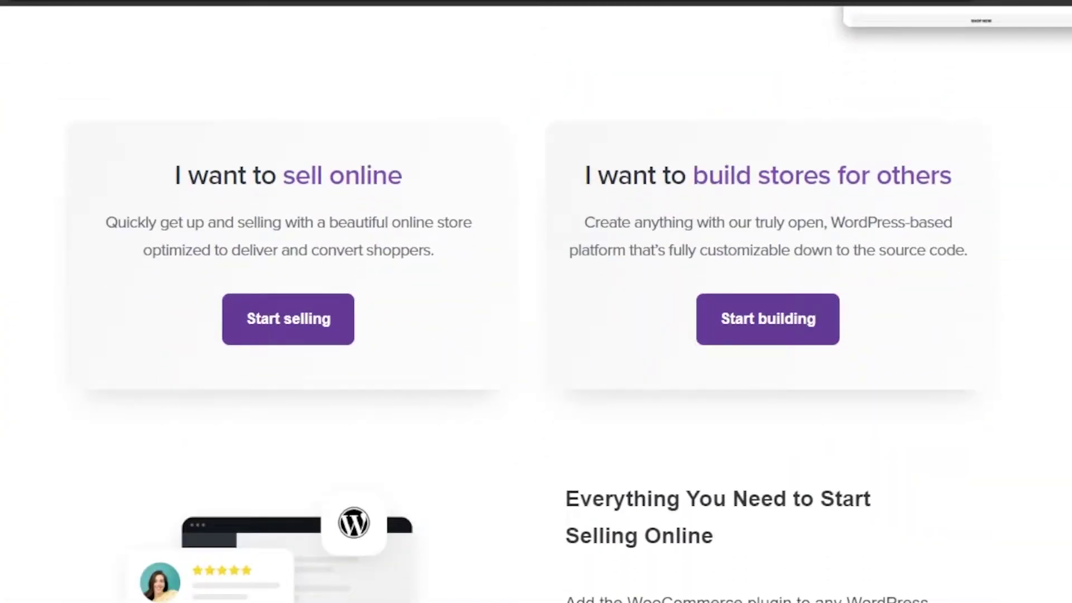
{"action": "scroll", "coordinate": [536, 301], "scroll_direction": "down", "scroll_amount": 12}
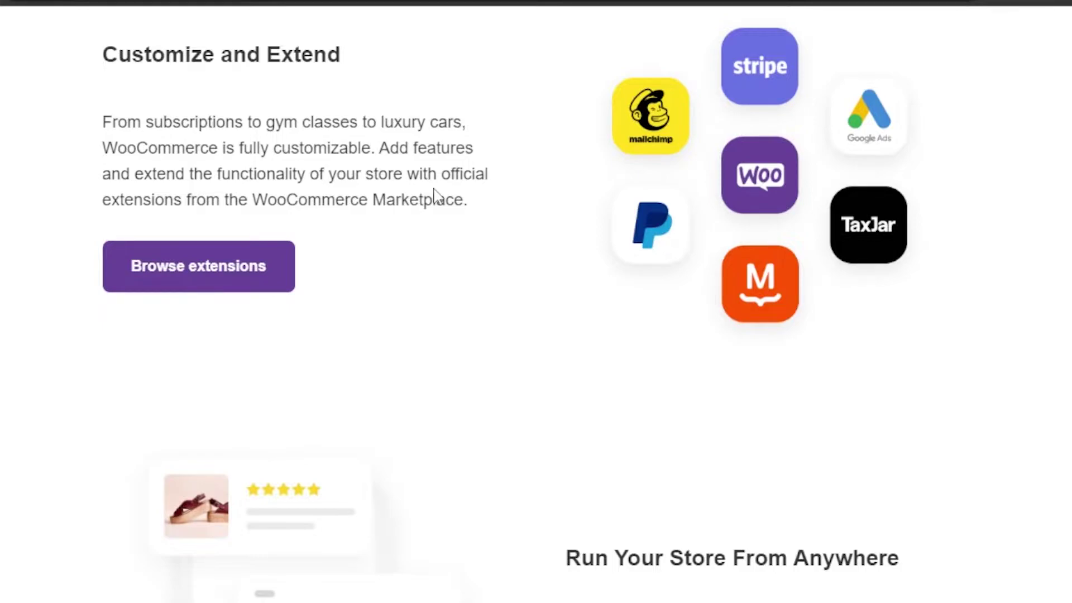
{"action": "scroll", "coordinate": [437, 196], "scroll_direction": "up", "scroll_amount": 10}
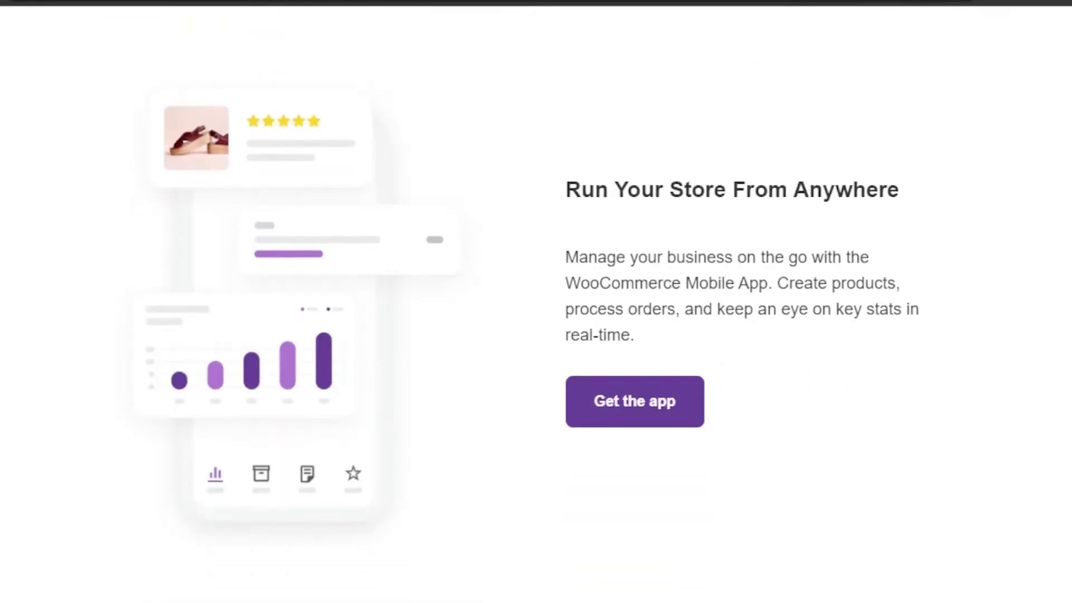
{"action": "scroll", "coordinate": [536, 301], "scroll_direction": "down", "scroll_amount": 6}
{"action": "scroll", "coordinate": [536, 302], "scroll_direction": "up", "scroll_amount": 12}
{"action": "scroll", "coordinate": [536, 301], "scroll_direction": "up", "scroll_amount": 2}
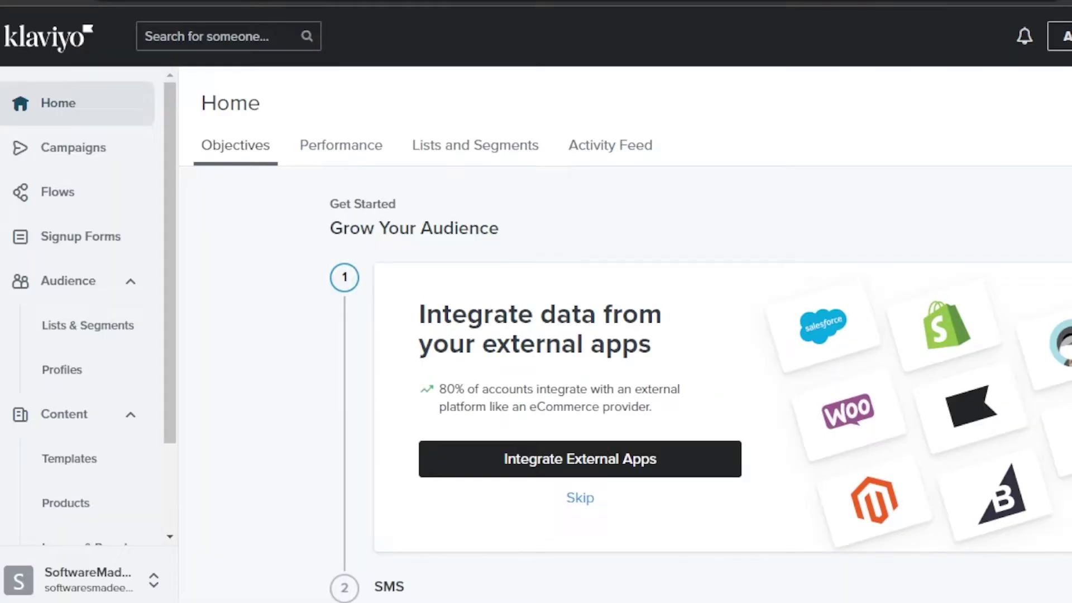
In Klaviyo, open the WooCommerce integration from the external apps list and start connecting to WooCommerce.
{"action": "scroll", "coordinate": [174, 213], "scroll_direction": "down", "scroll_amount": 2}
{"action": "scroll", "coordinate": [179, 180], "scroll_direction": "up", "scroll_amount": 2}
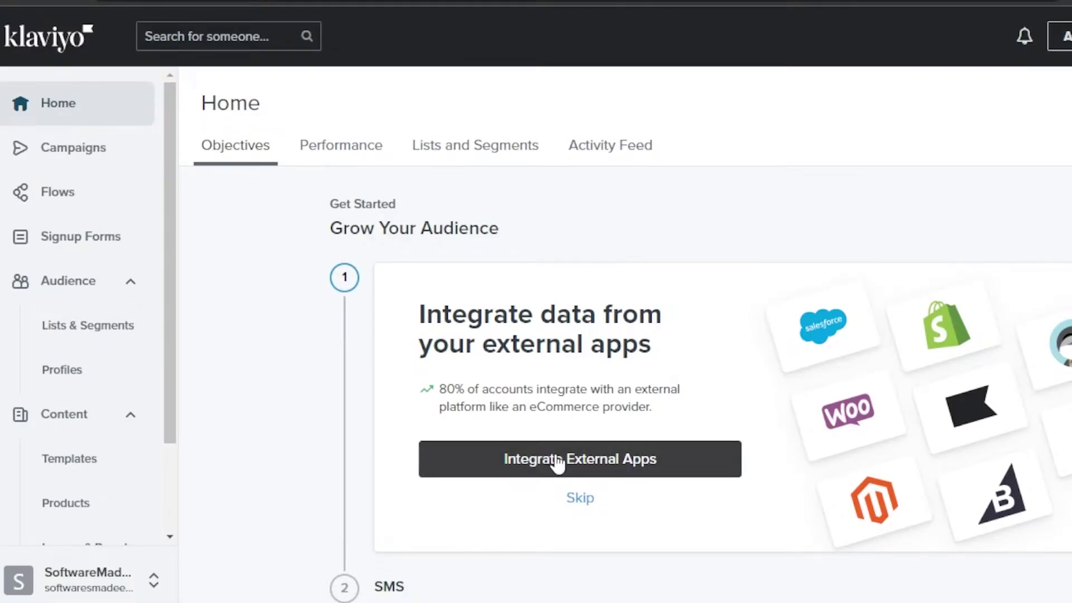
{"action": "left_click", "coordinate": [557, 462]}
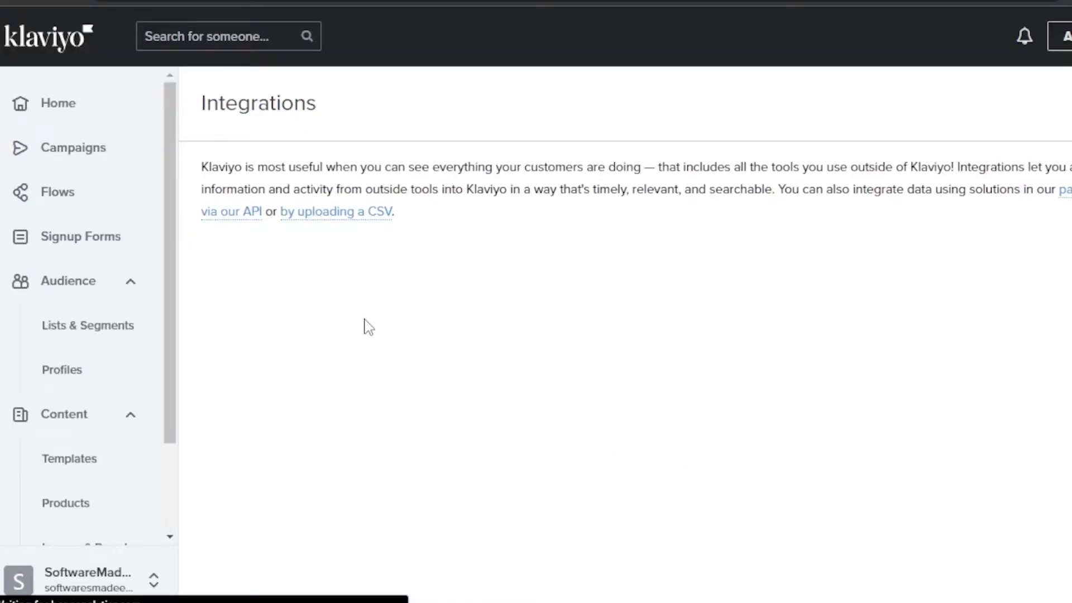
{"action": "scroll", "coordinate": [567, 251], "scroll_direction": "down", "scroll_amount": 8}
{"action": "scroll", "coordinate": [857, 288], "scroll_direction": "up", "scroll_amount": 2}
{"action": "scroll", "coordinate": [857, 288], "scroll_direction": "down", "scroll_amount": 20}
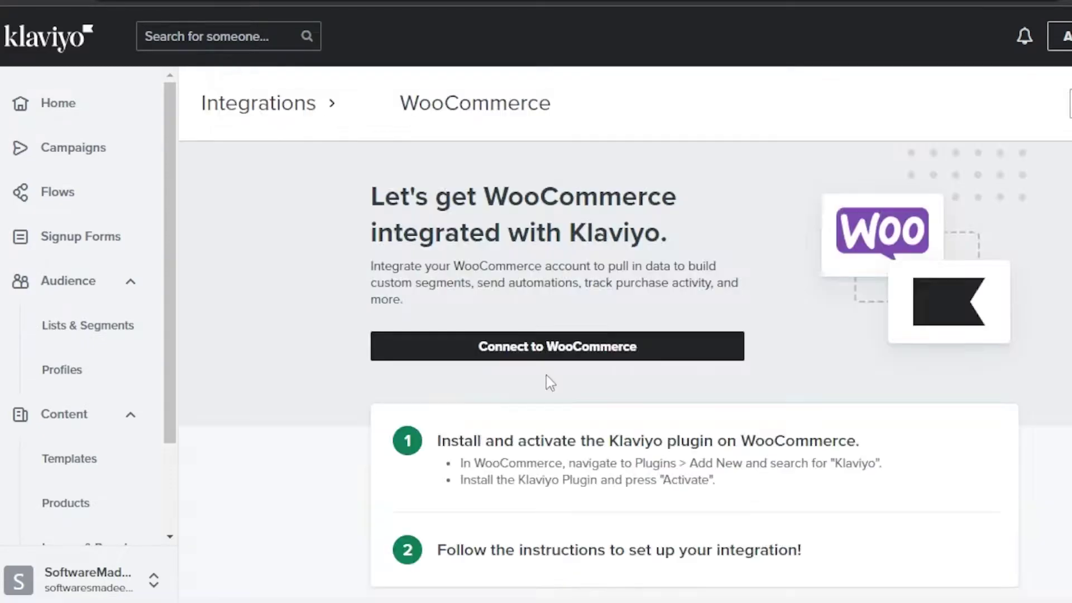
{"action": "left_click", "coordinate": [553, 347]}
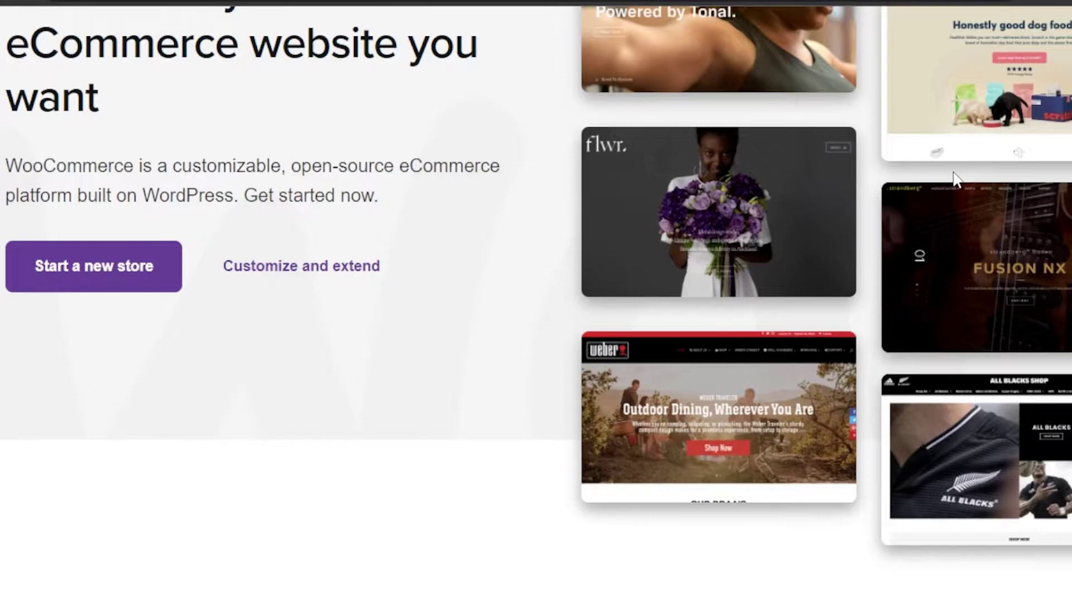
{"action": "scroll", "coordinate": [619, 40], "scroll_direction": "up", "scroll_amount": 7}
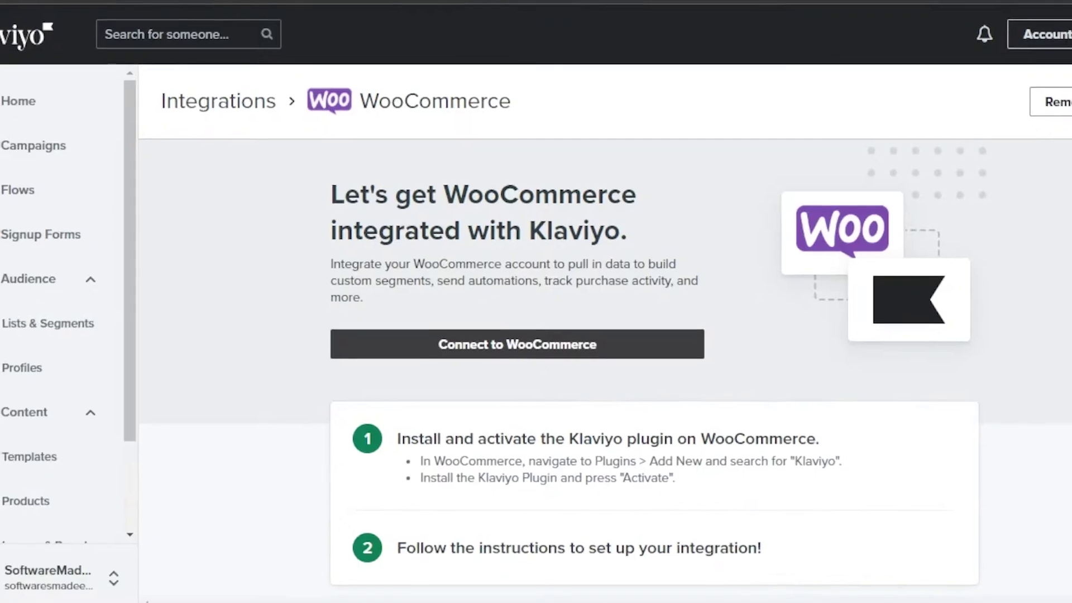
Create a new campaign of the Email type from the Campaigns page.
{"action": "left_click", "coordinate": [86, 97]}
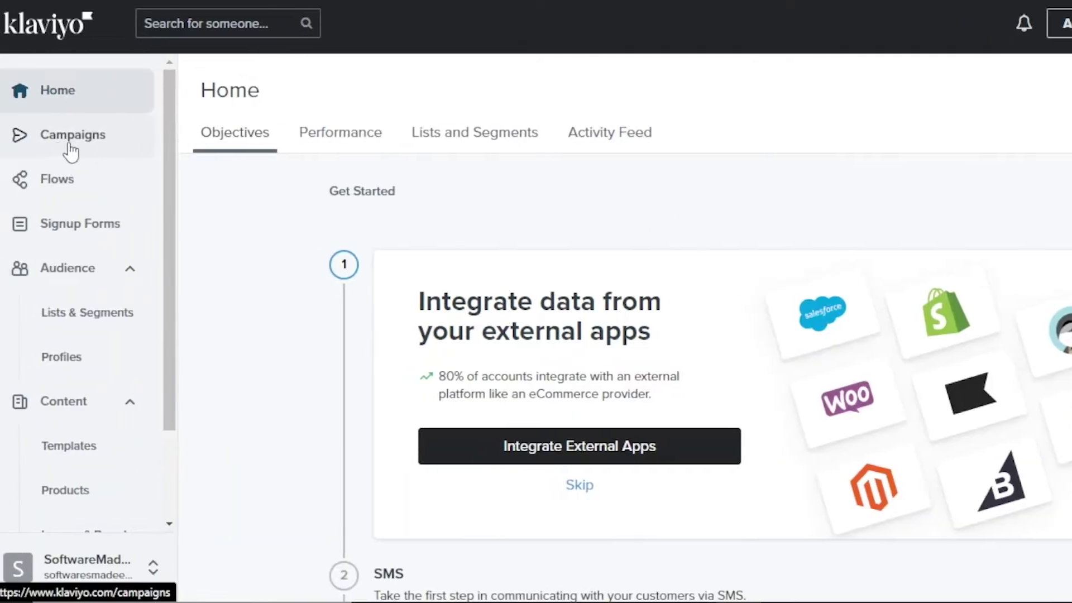
{"action": "left_click", "coordinate": [95, 136]}
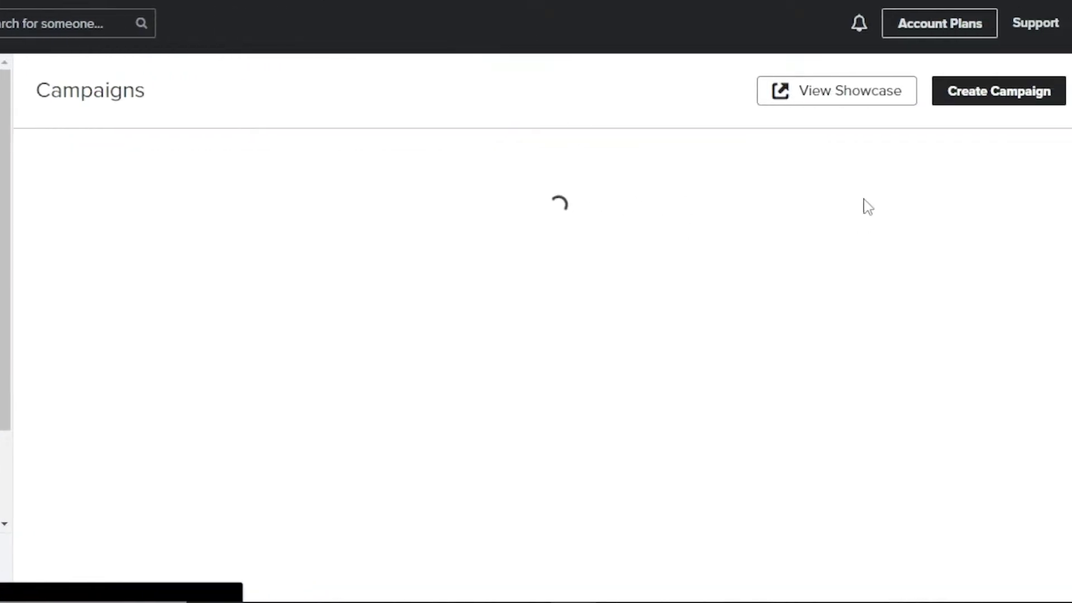
{"action": "left_click", "coordinate": [1032, 89]}
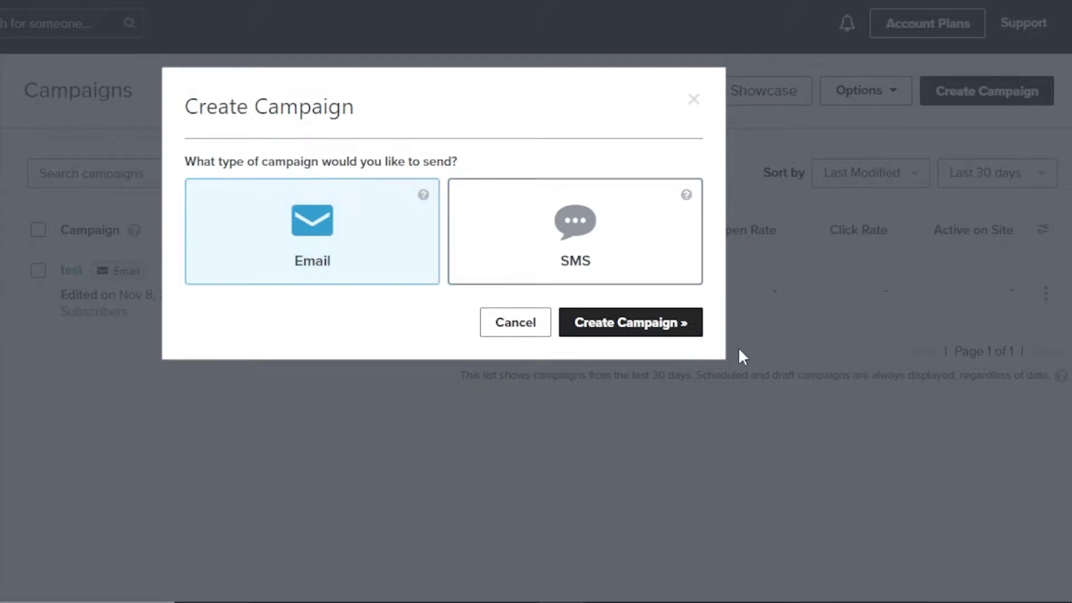
{"action": "left_click", "coordinate": [643, 328]}
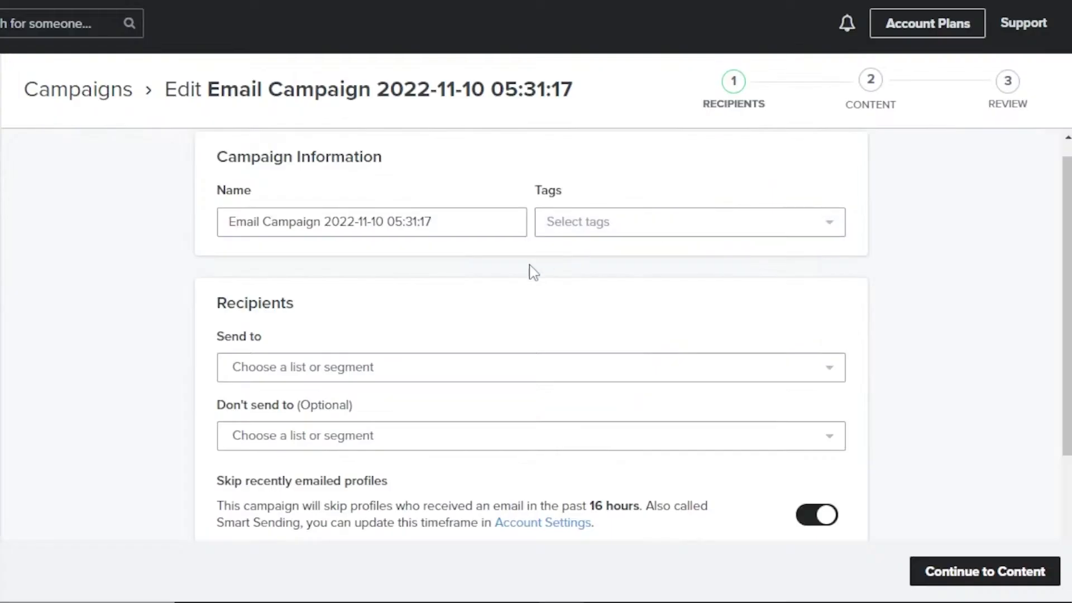
Rename the email campaign "test woocommerce" and check the available tags.
{"action": "left_click", "coordinate": [445, 218]}
{"action": "key", "text": "BackSpace"}
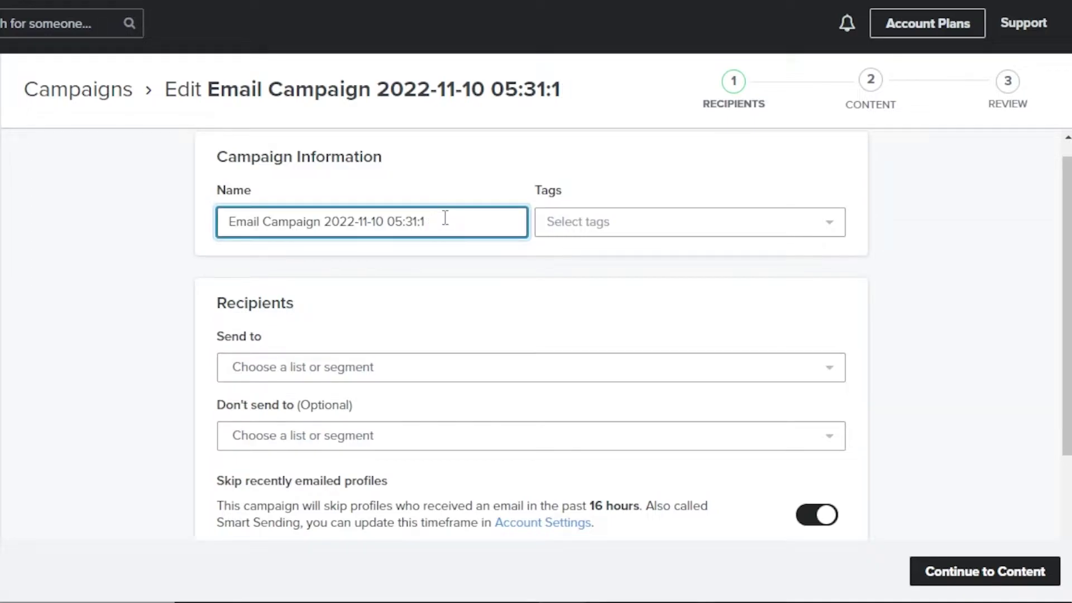
{"action": "key", "text": "ctrl+a"}
{"action": "key", "text": "BackSpace"}
{"action": "type", "text": "test woocommercee"}
{"action": "key", "text": "Left"}
{"action": "key", "text": "BackSpace"}
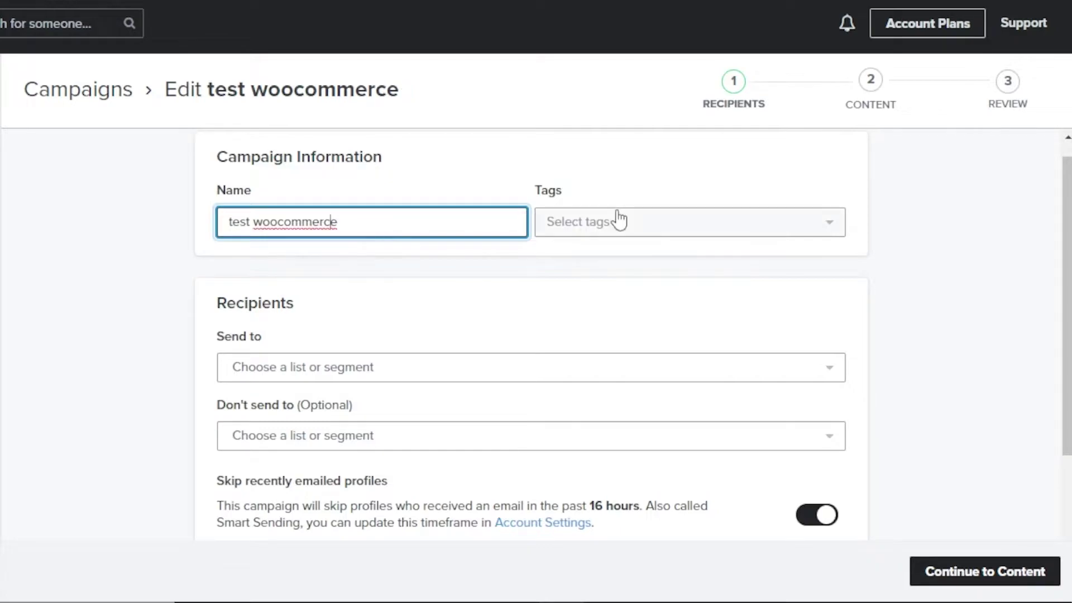
{"action": "left_click", "coordinate": [619, 221]}
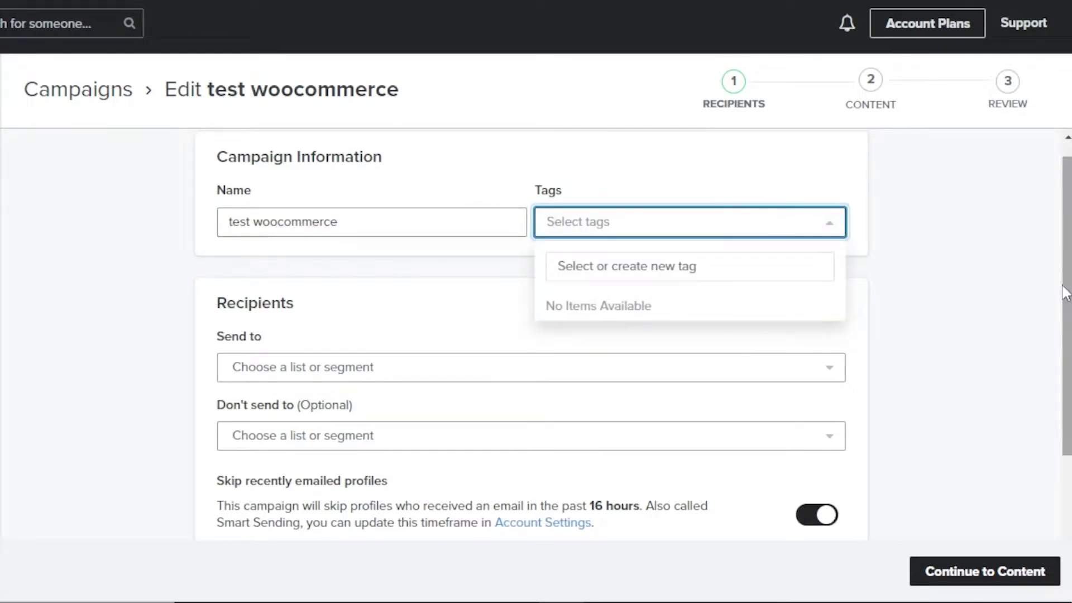
Send the campaign to Engaged (30 Days), Engaged (60 Days), Engaged (90 Days) and New Subscribers, and continue to the content stage.
{"action": "left_click_drag", "start_coordinate": [1066, 293], "coordinate": [1029, 359]}
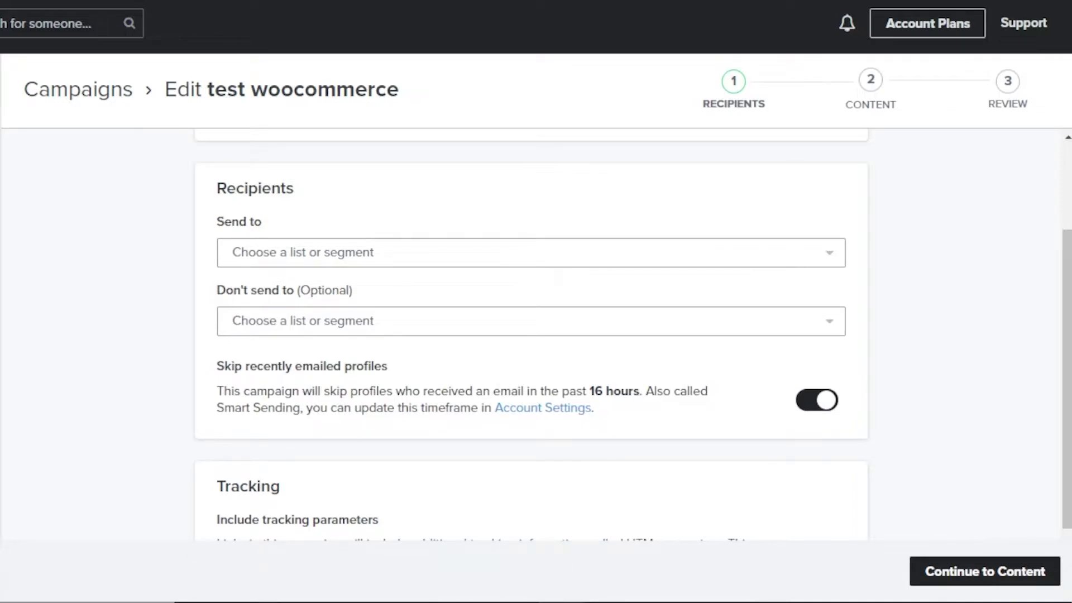
{"action": "left_click", "coordinate": [328, 254]}
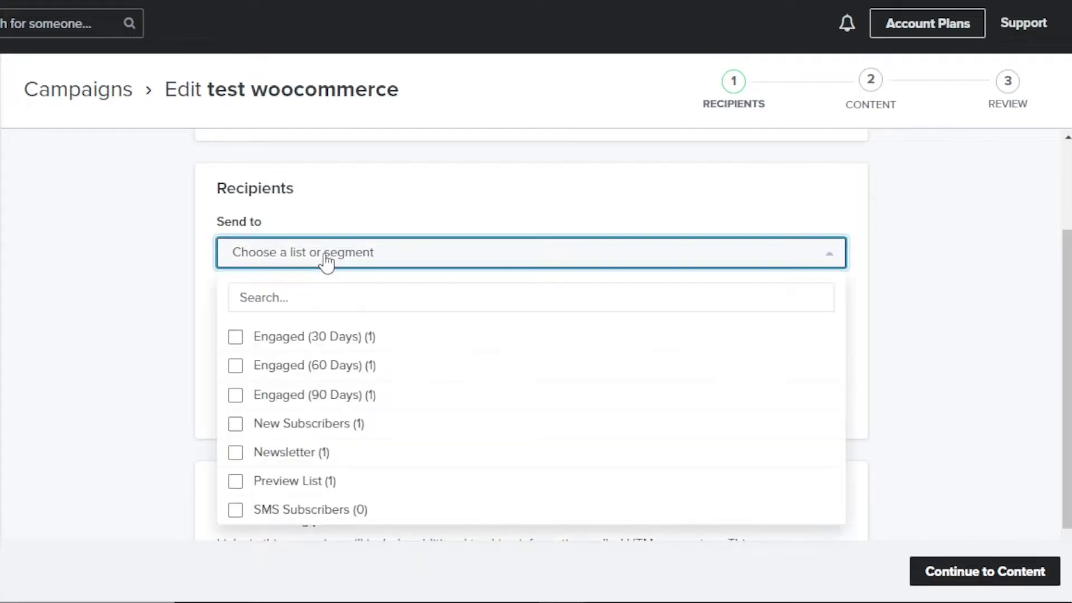
{"action": "left_click", "coordinate": [233, 339]}
{"action": "left_click", "coordinate": [235, 356]}
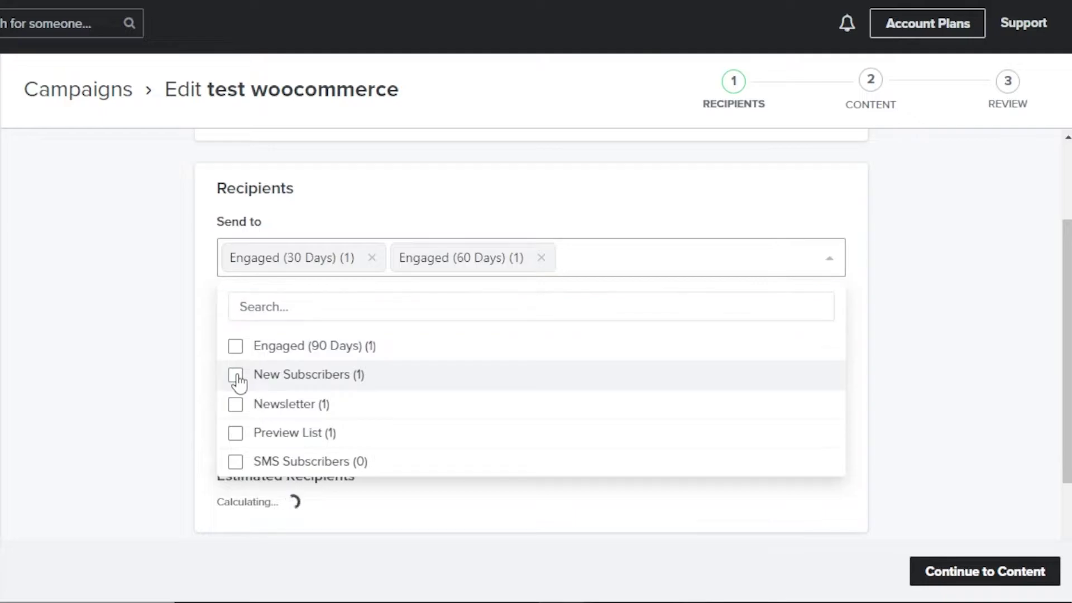
{"action": "left_click", "coordinate": [235, 375]}
{"action": "left_click", "coordinate": [237, 347]}
{"action": "left_click", "coordinate": [1053, 362]}
{"action": "left_click_drag", "start_coordinate": [1067, 366], "coordinate": [1067, 433]}
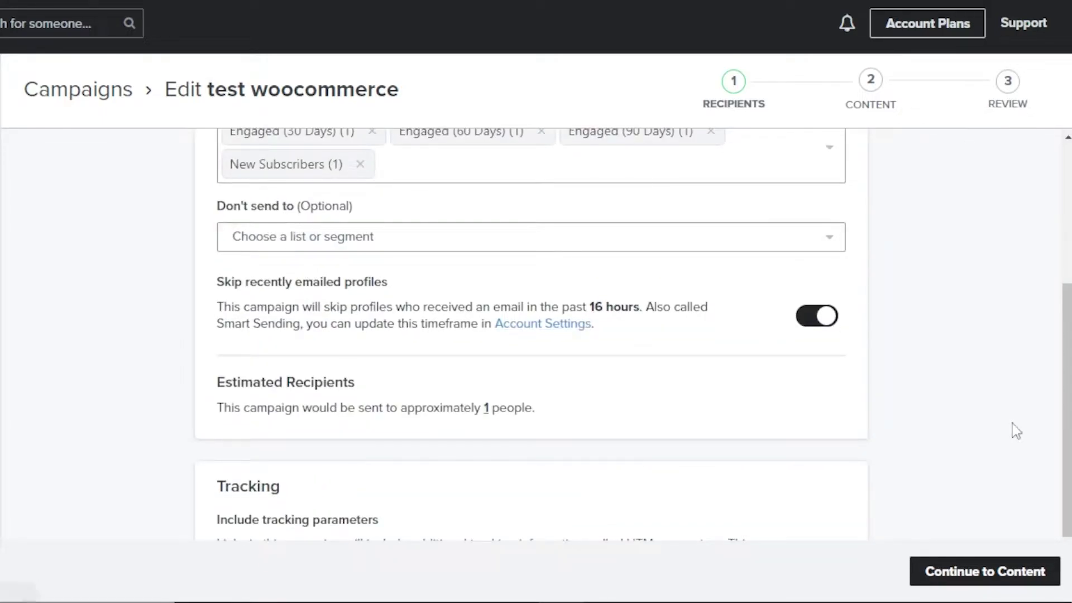
{"action": "scroll", "coordinate": [1014, 430], "scroll_direction": "down", "scroll_amount": 2}
{"action": "scroll", "coordinate": [949, 335], "scroll_direction": "up", "scroll_amount": 8}
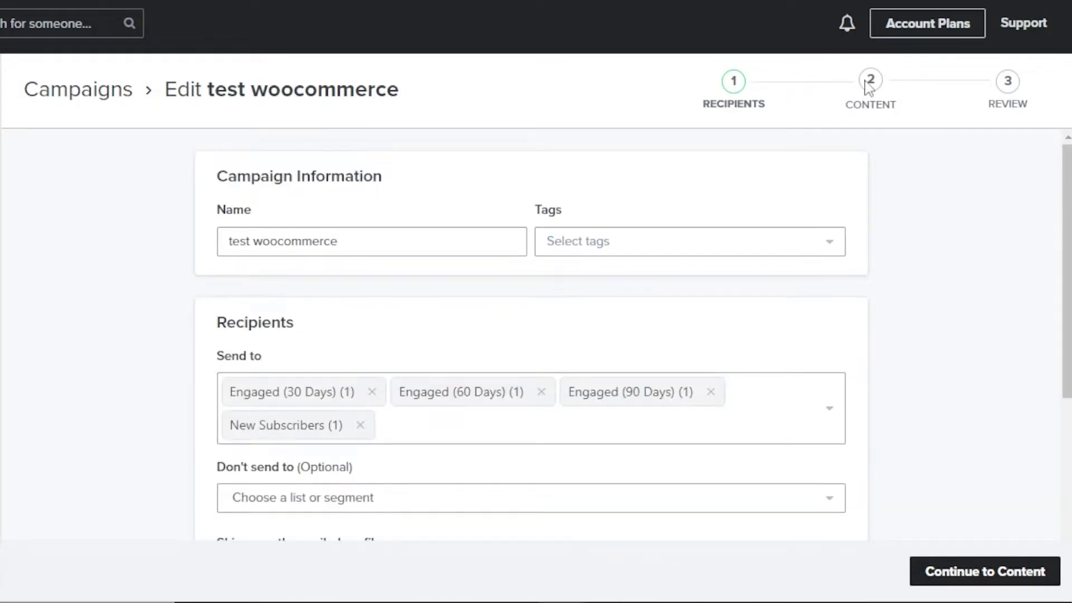
{"action": "left_click", "coordinate": [993, 575]}
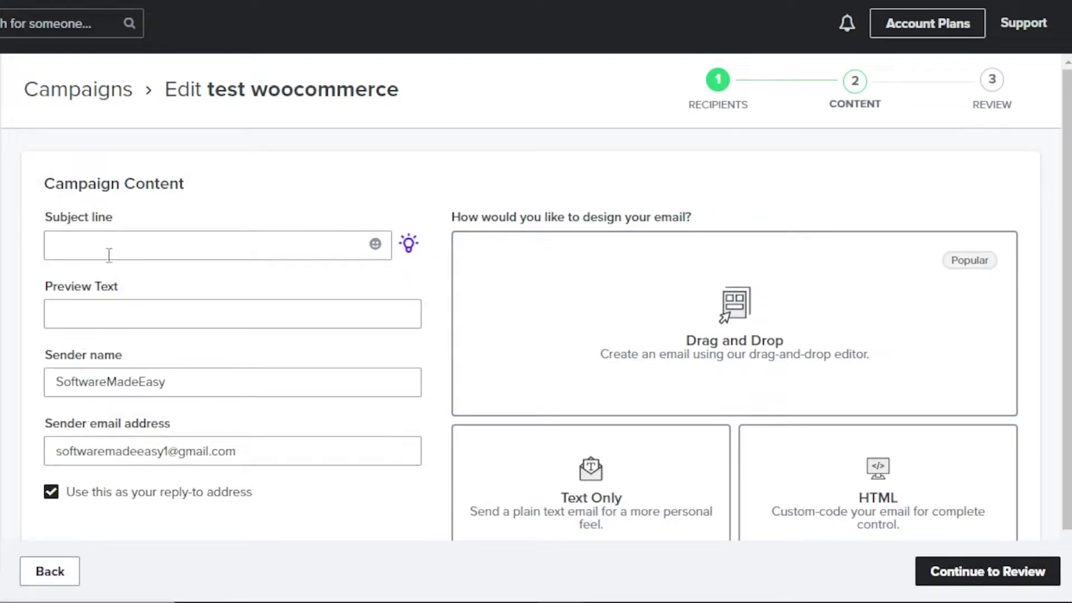
Set the subject line to "Welcome" and the preview text to "Welcome to all my new customers".
{"action": "left_click", "coordinate": [101, 244]}
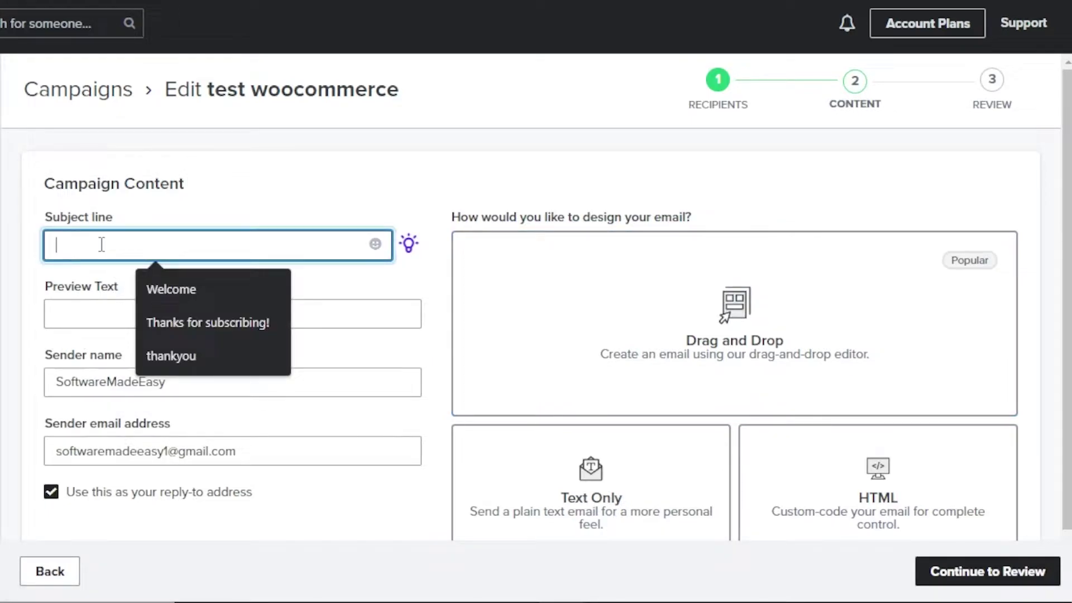
{"action": "left_click", "coordinate": [210, 293]}
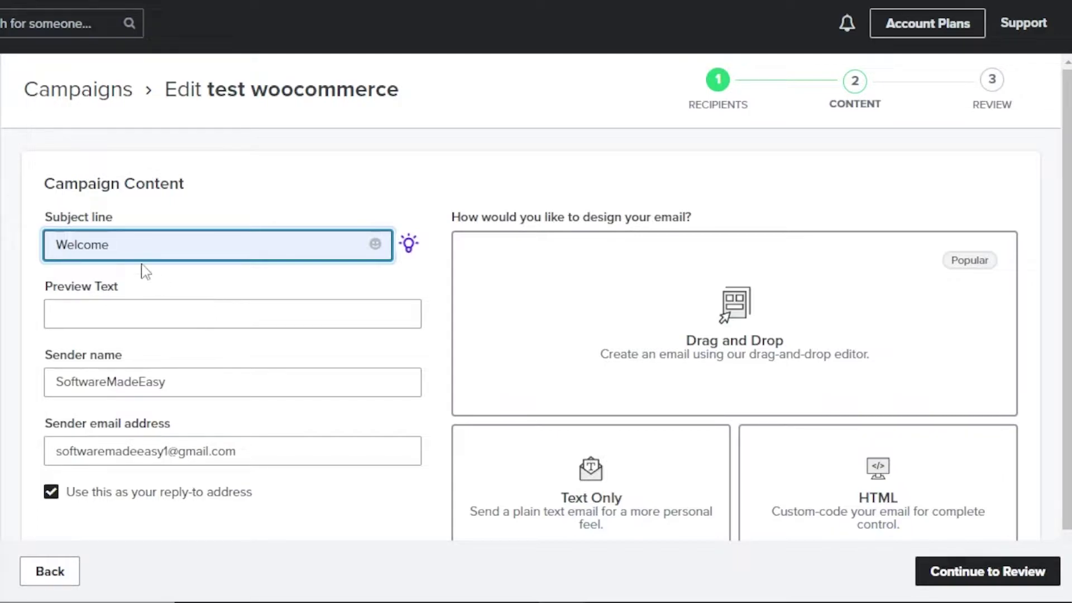
{"action": "left_click", "coordinate": [123, 314]}
{"action": "left_click", "coordinate": [210, 357]}
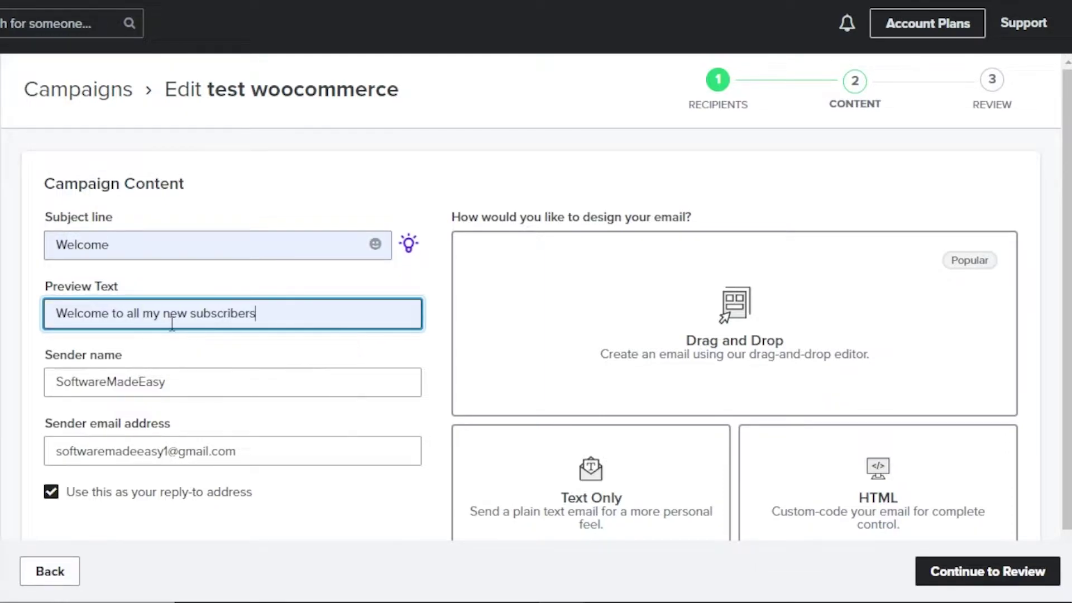
{"action": "left_click_drag", "start_coordinate": [191, 311], "coordinate": [256, 314]}
{"action": "type", "text": "customers"}
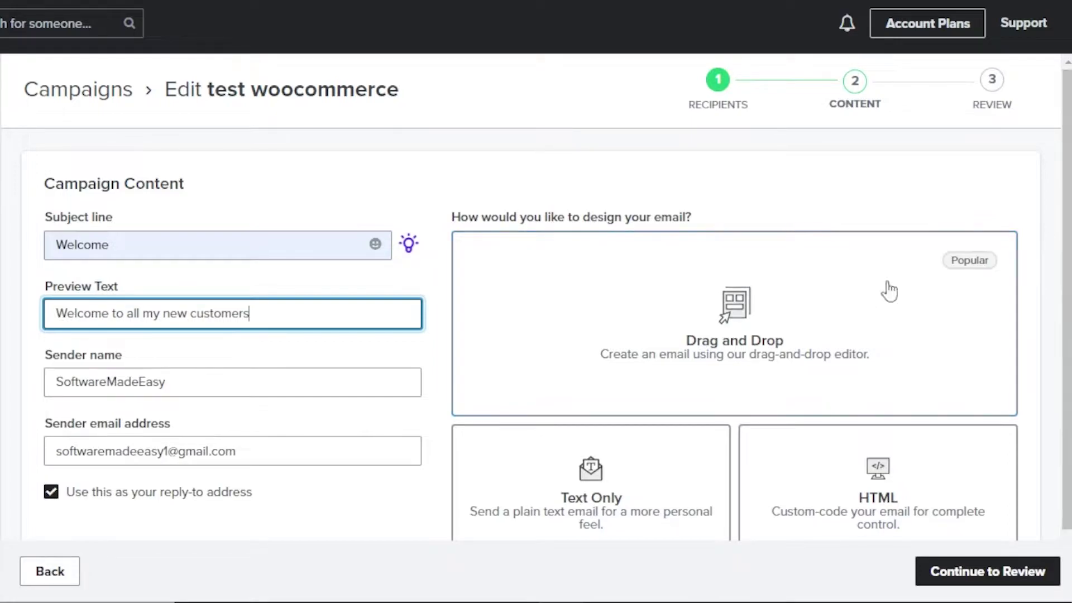
Choose the drag-and-drop email design and browse the themed template library.
{"action": "scroll", "coordinate": [1048, 242], "scroll_direction": "down", "scroll_amount": 1}
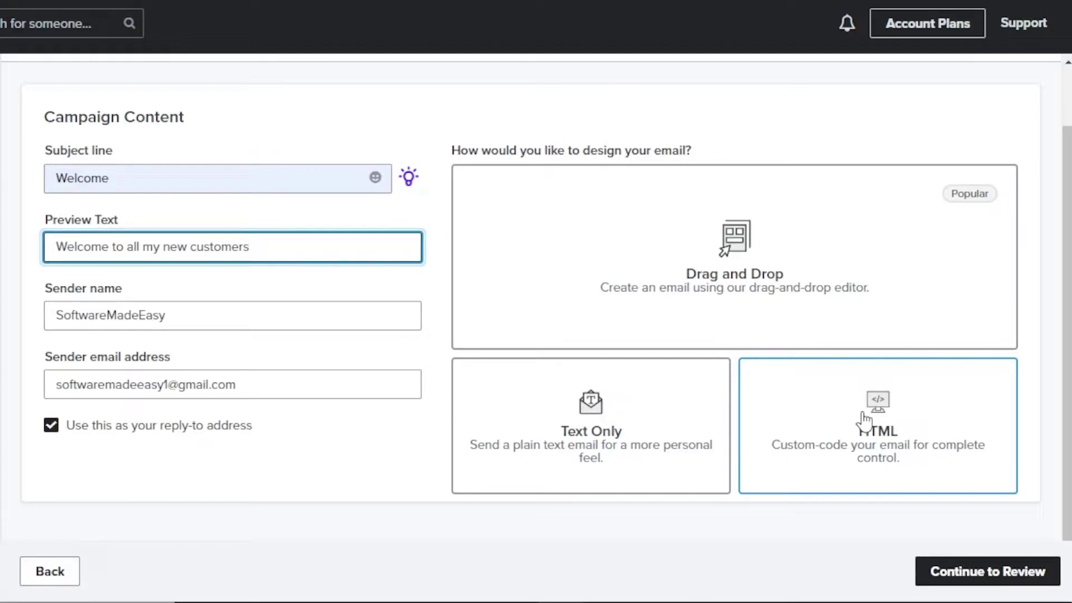
{"action": "left_click", "coordinate": [708, 282]}
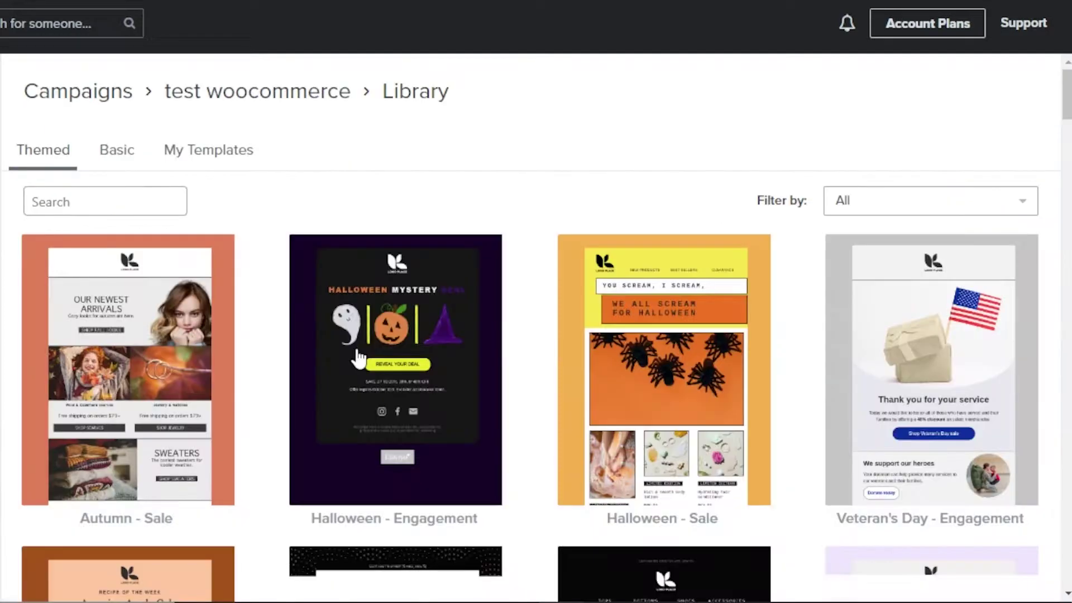
{"action": "scroll", "coordinate": [536, 328], "scroll_direction": "down", "scroll_amount": 8}
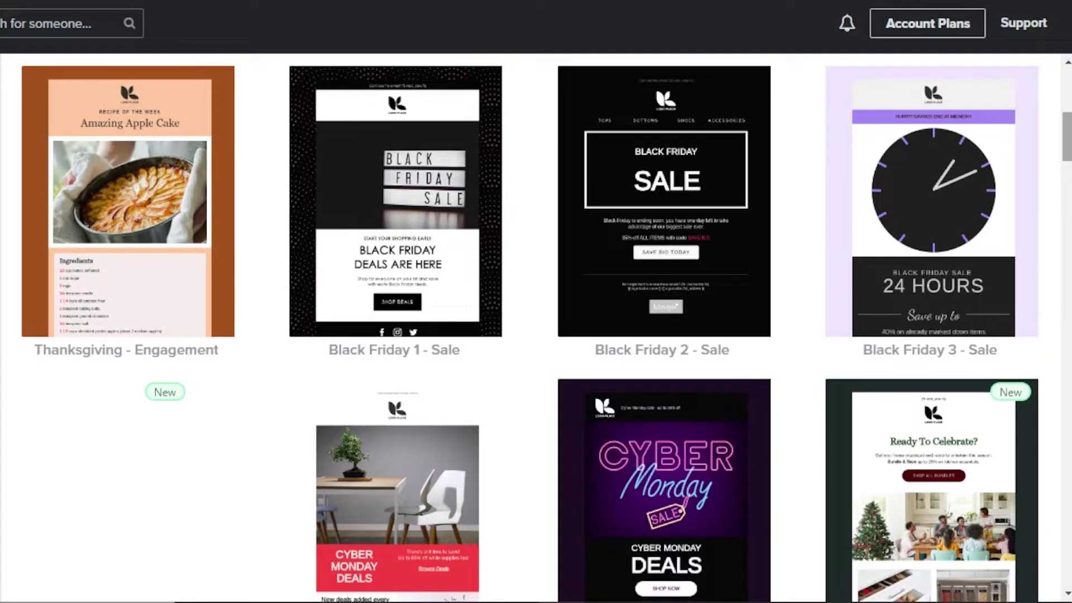
{"action": "scroll", "coordinate": [536, 328], "scroll_direction": "down", "scroll_amount": 6}
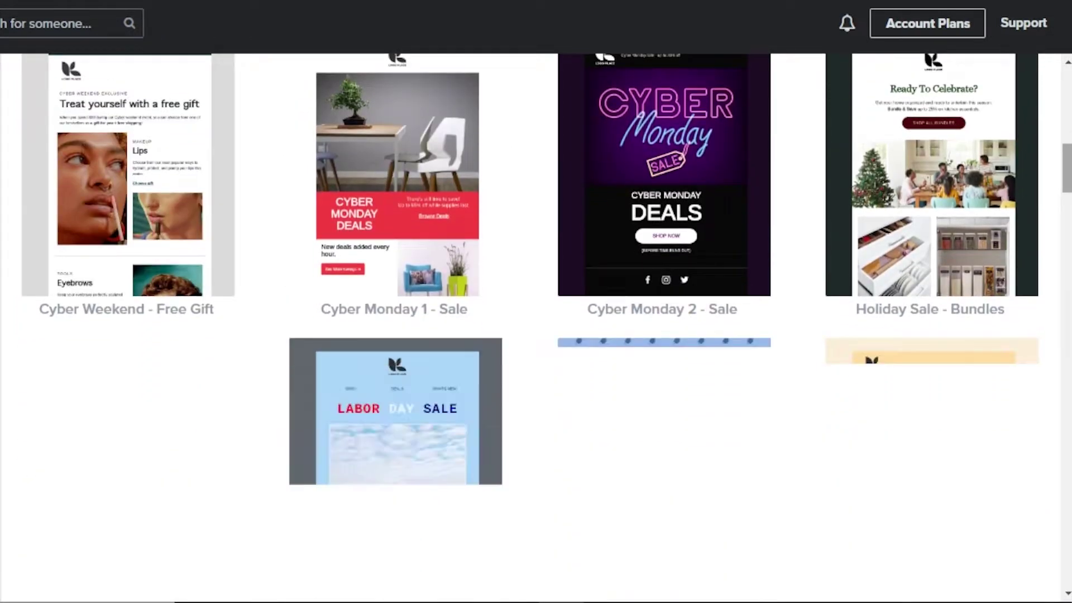
{"action": "scroll", "coordinate": [536, 328], "scroll_direction": "down", "scroll_amount": 14}
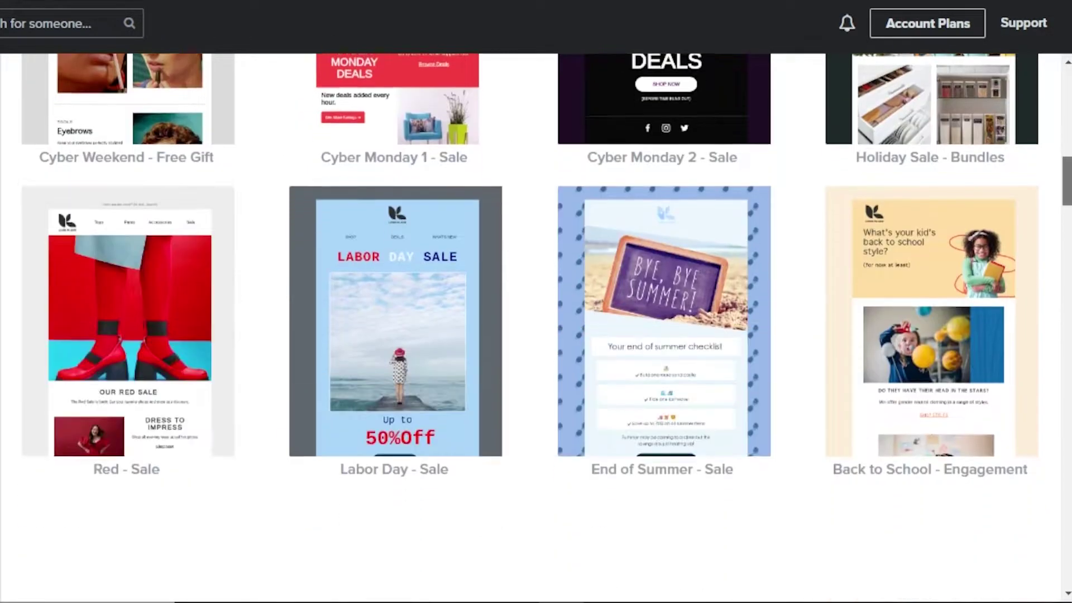
{"action": "scroll", "coordinate": [536, 329], "scroll_direction": "up", "scroll_amount": 3}
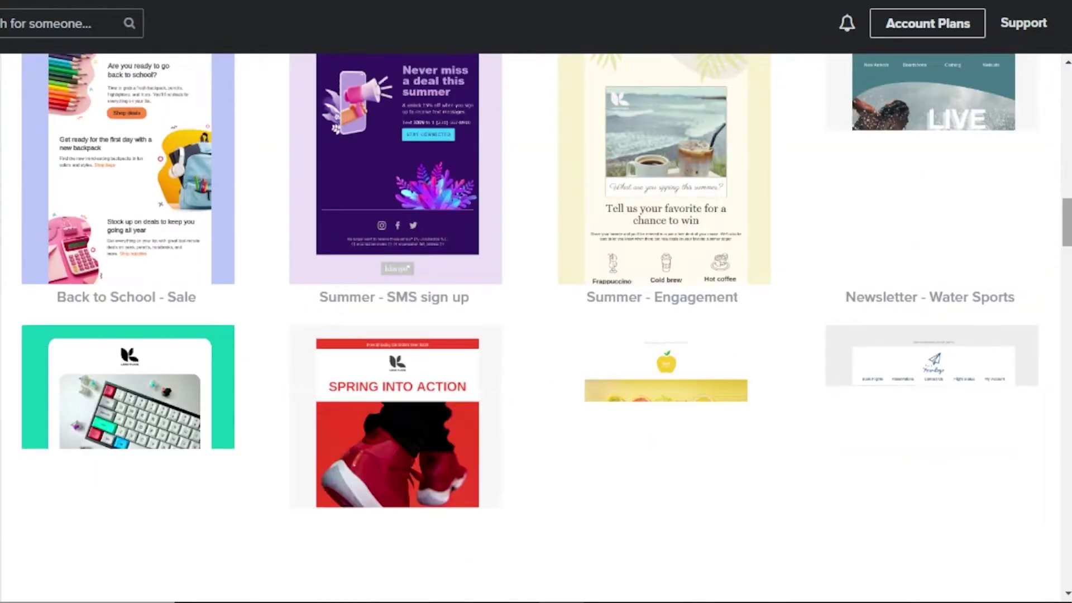
{"action": "scroll", "coordinate": [536, 328], "scroll_direction": "up", "scroll_amount": 20}
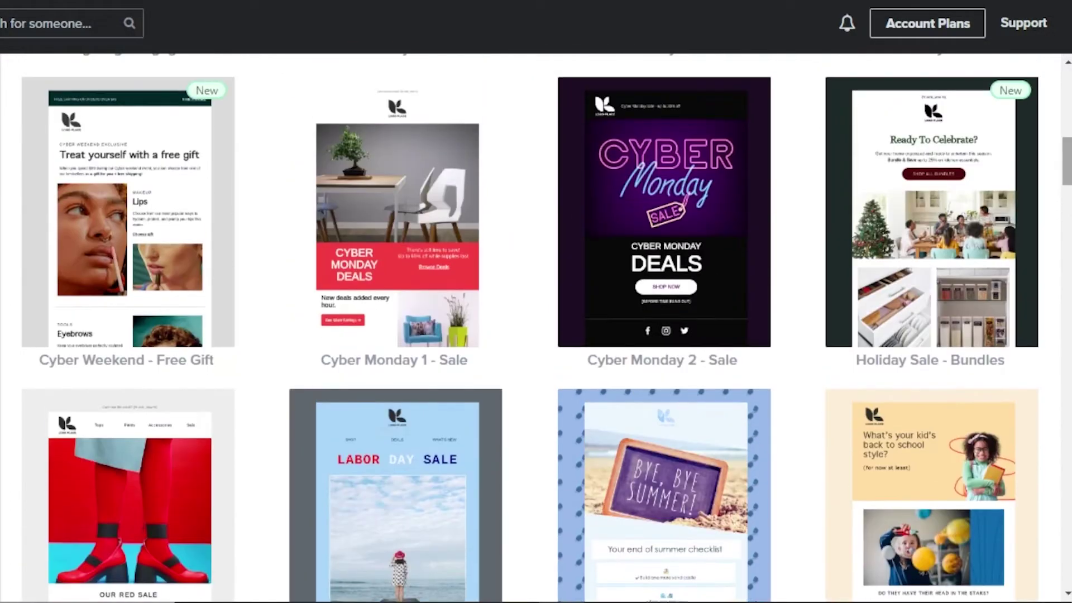
{"action": "scroll", "coordinate": [536, 328], "scroll_direction": "up", "scroll_amount": 1}
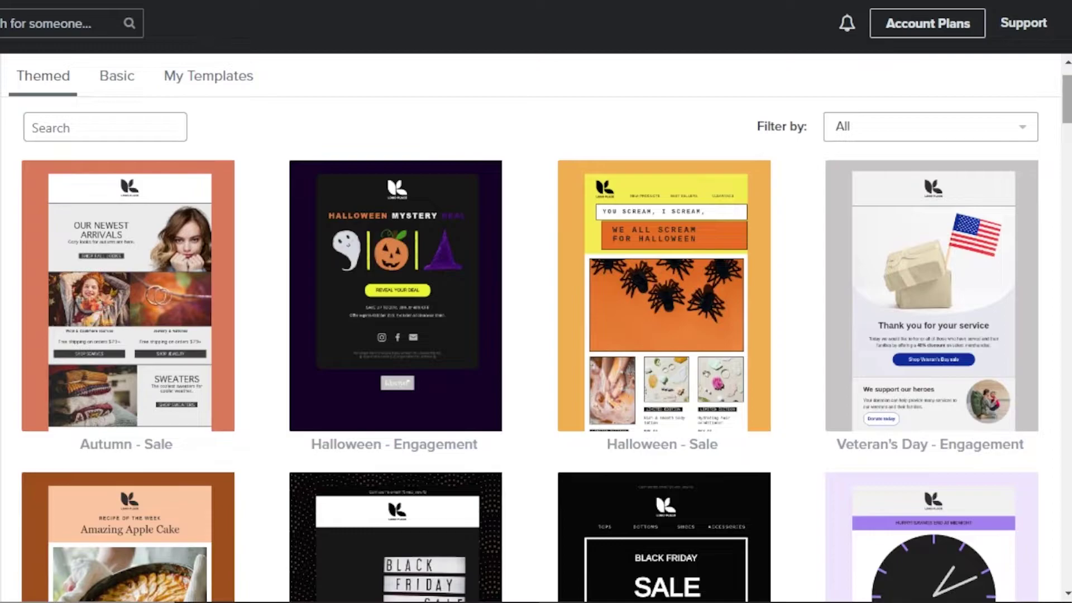
Browse the themed templates and apply the "Back to School - Engagement" template to the campaign email.
{"action": "scroll", "coordinate": [536, 329], "scroll_direction": "down", "scroll_amount": 13}
{"action": "scroll", "coordinate": [536, 329], "scroll_direction": "down", "scroll_amount": 10}
{"action": "scroll", "coordinate": [536, 328], "scroll_direction": "down", "scroll_amount": 12}
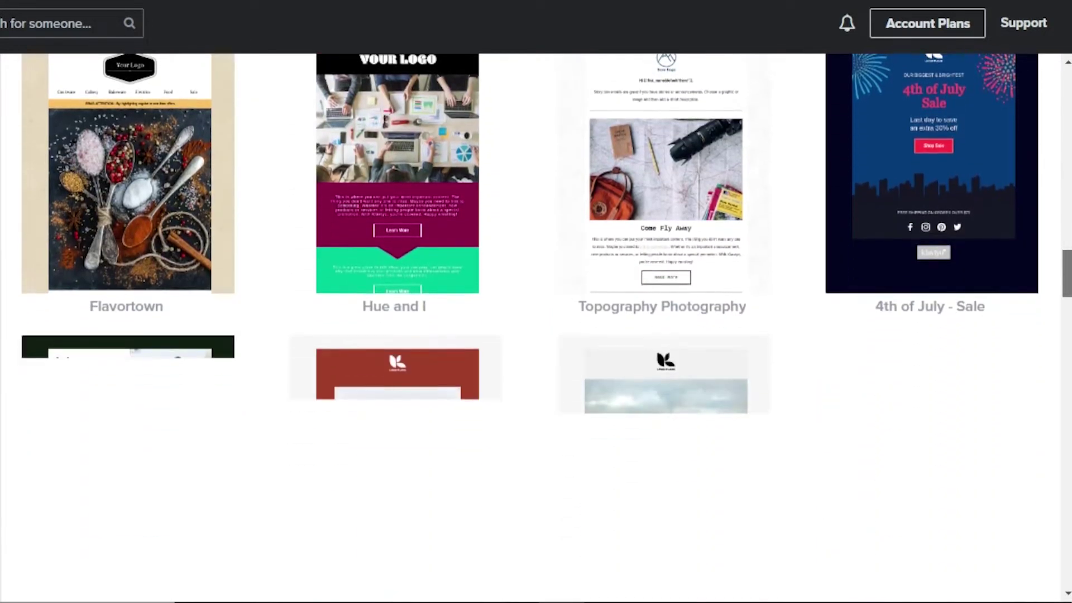
{"action": "scroll", "coordinate": [536, 328], "scroll_direction": "down", "scroll_amount": 5}
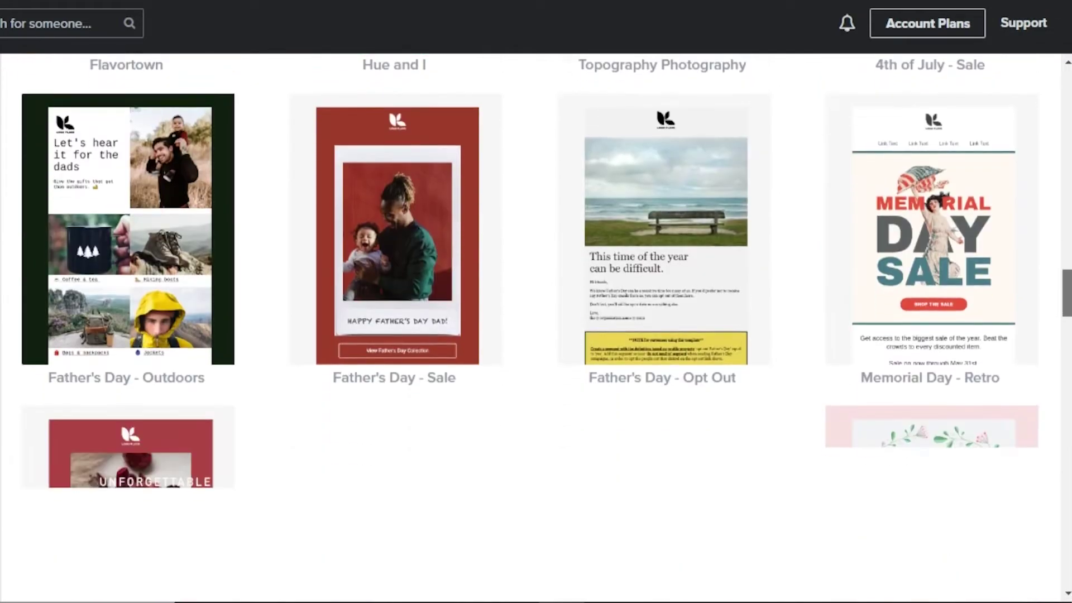
{"action": "scroll", "coordinate": [931, 501], "scroll_direction": "down", "scroll_amount": 5}
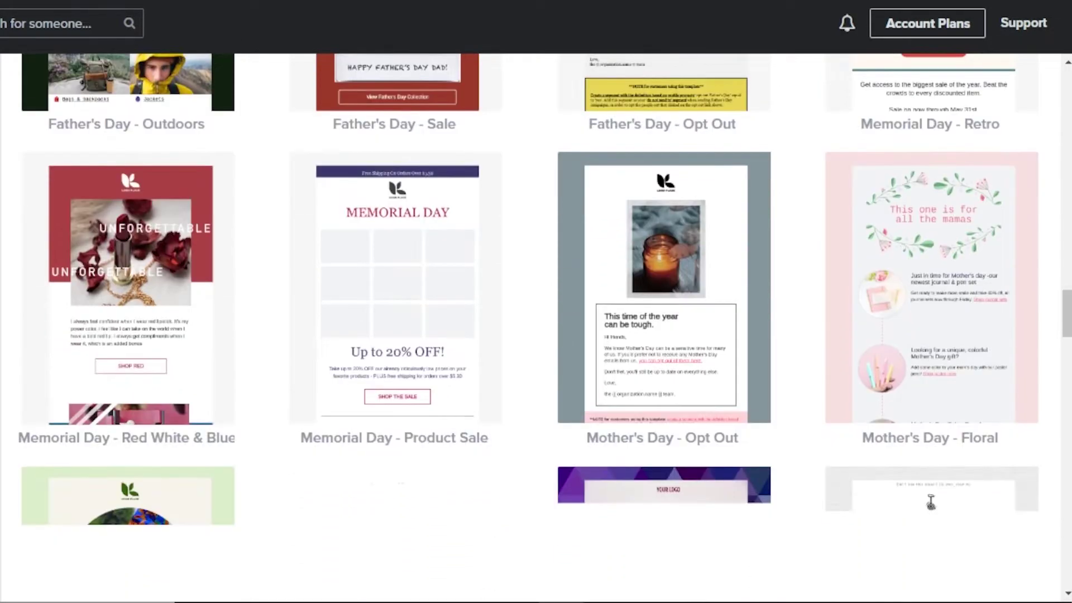
{"action": "scroll", "coordinate": [931, 502], "scroll_direction": "up", "scroll_amount": 15}
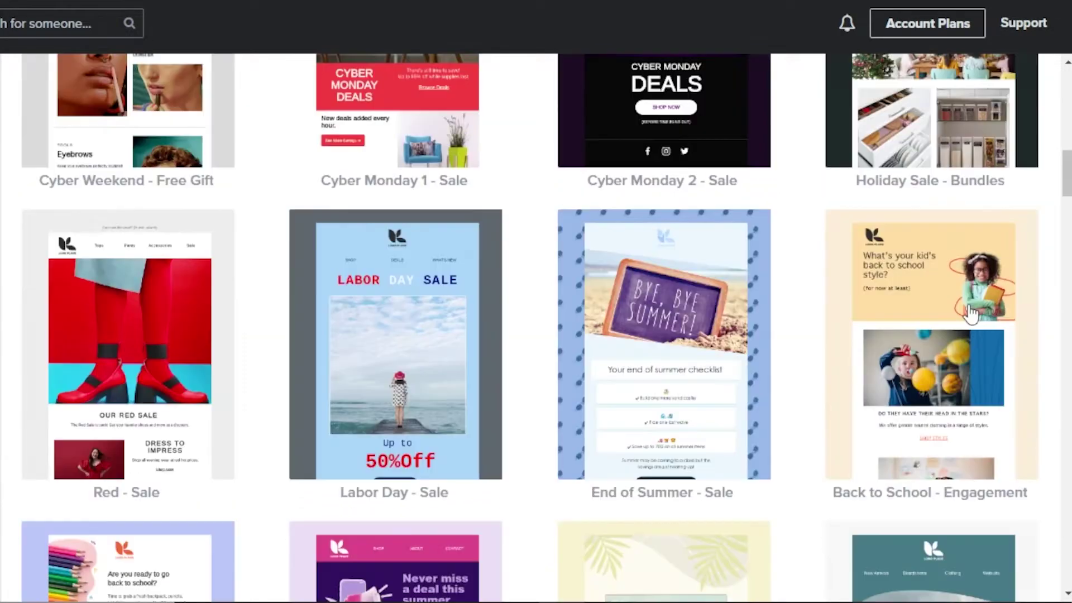
{"action": "left_click", "coordinate": [942, 353]}
{"action": "scroll", "coordinate": [698, 402], "scroll_direction": "down", "scroll_amount": 5}
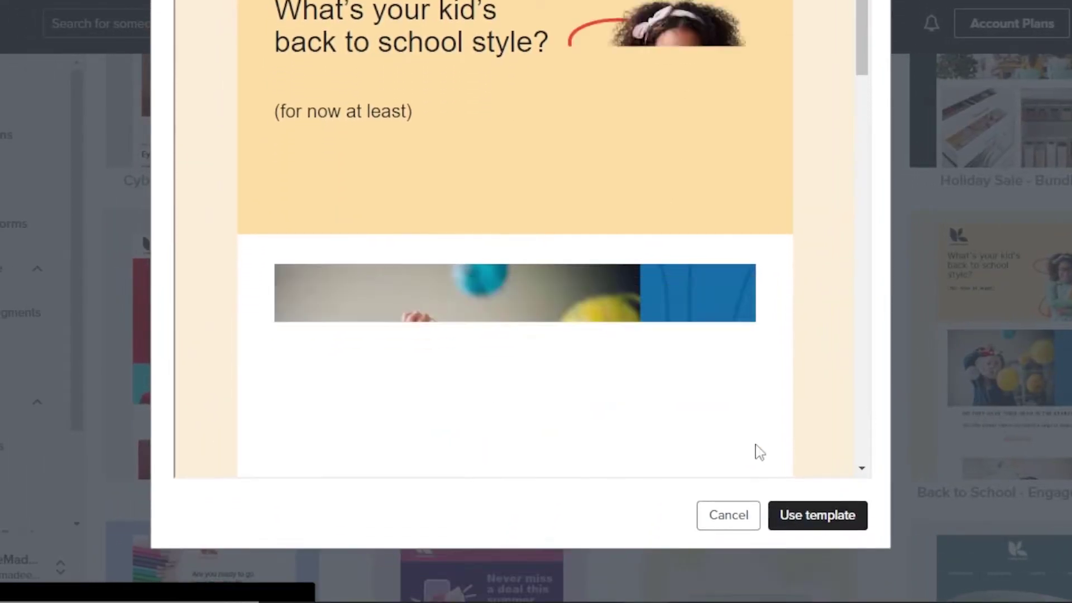
{"action": "left_click", "coordinate": [832, 514]}
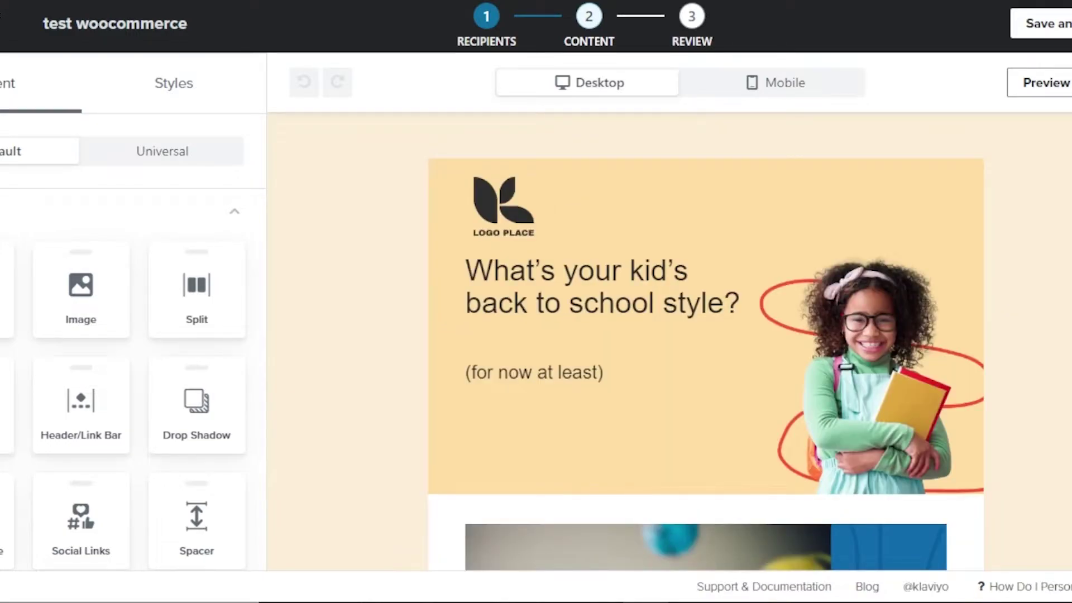
Review the template's layout and delete the image block above the "Are they a budding artist?" text.
{"action": "scroll", "coordinate": [705, 335], "scroll_direction": "down", "scroll_amount": 20}
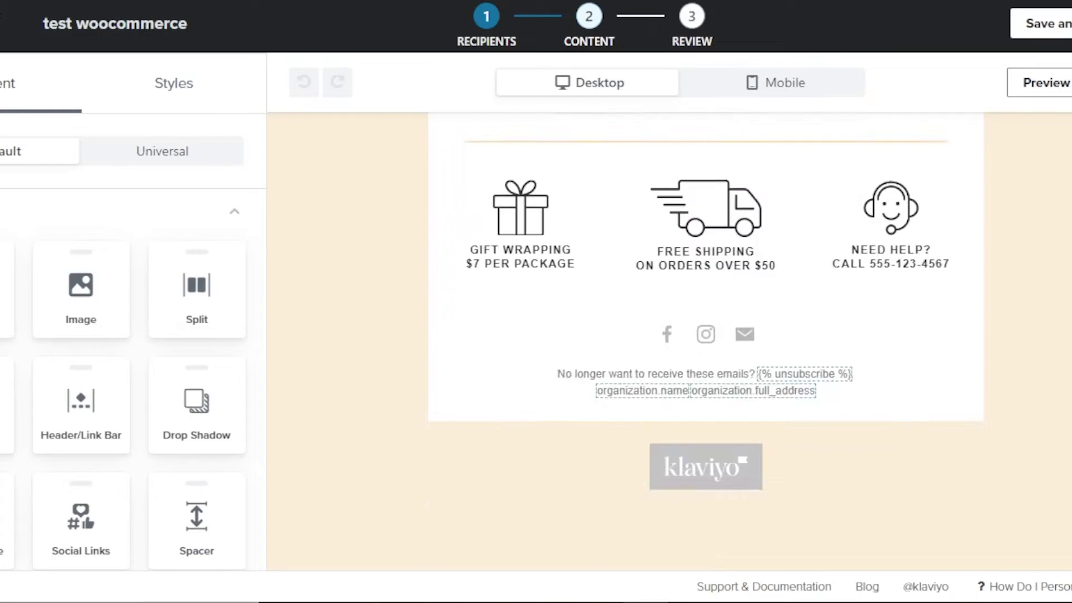
{"action": "scroll", "coordinate": [706, 335], "scroll_direction": "up", "scroll_amount": 12}
{"action": "scroll", "coordinate": [706, 335], "scroll_direction": "up", "scroll_amount": 9}
{"action": "scroll", "coordinate": [706, 335], "scroll_direction": "down", "scroll_amount": 17}
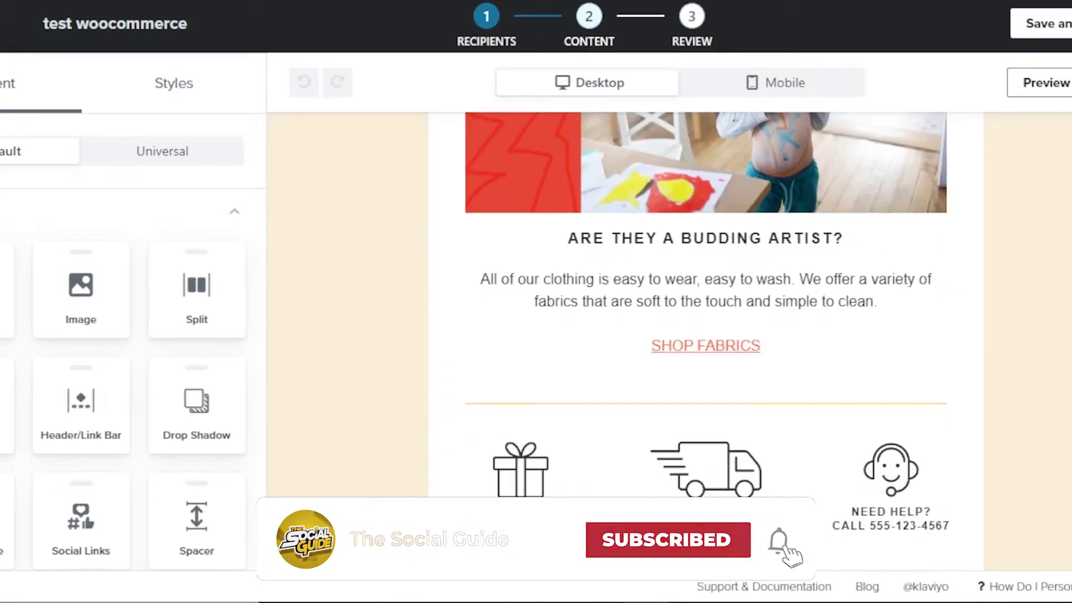
{"action": "scroll", "coordinate": [502, 363], "scroll_direction": "down", "scroll_amount": 4}
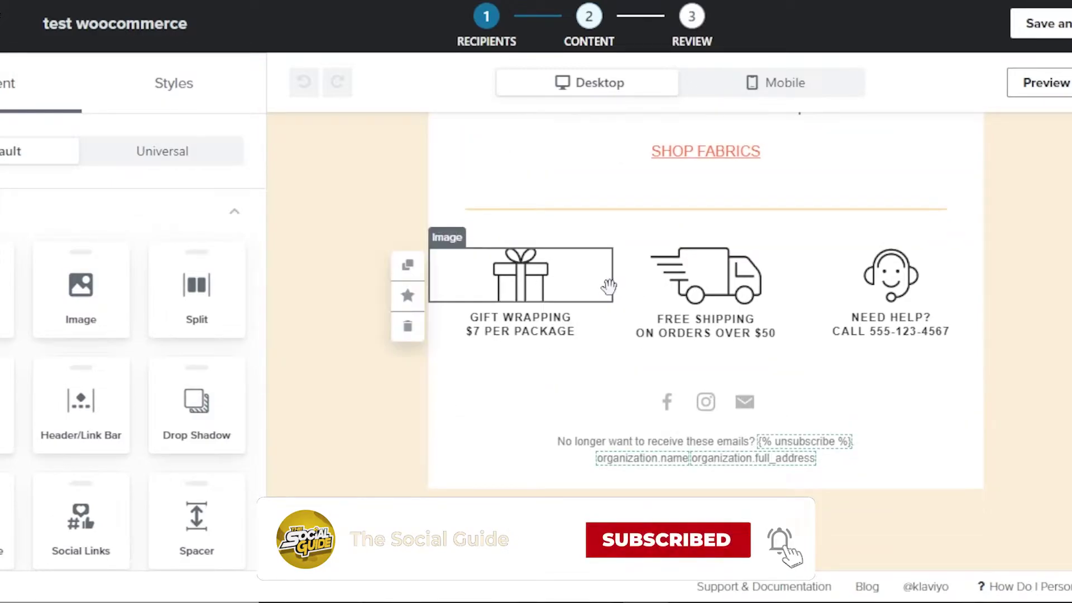
{"action": "scroll", "coordinate": [1043, 388], "scroll_direction": "up", "scroll_amount": 5}
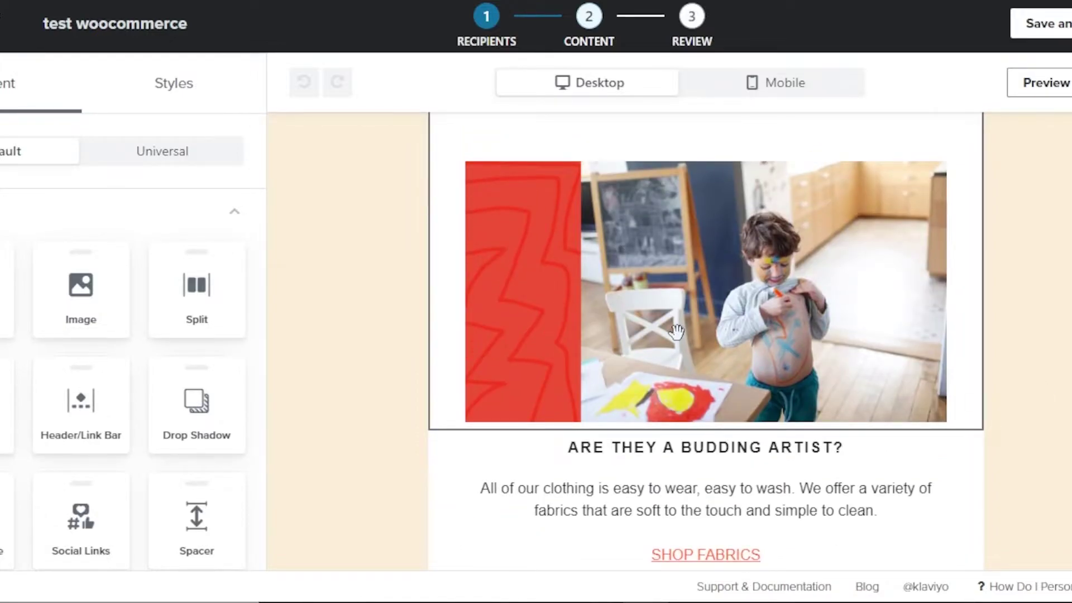
{"action": "left_click", "coordinate": [676, 332]}
{"action": "scroll", "coordinate": [676, 332], "scroll_direction": "up", "scroll_amount": 3}
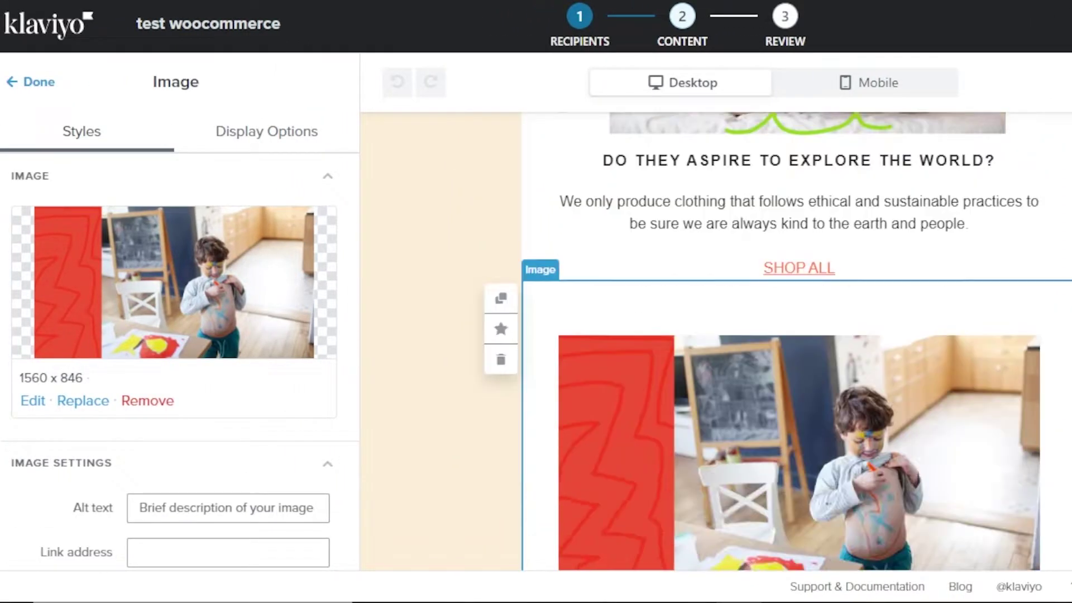
{"action": "scroll", "coordinate": [575, 305], "scroll_direction": "down", "scroll_amount": 3}
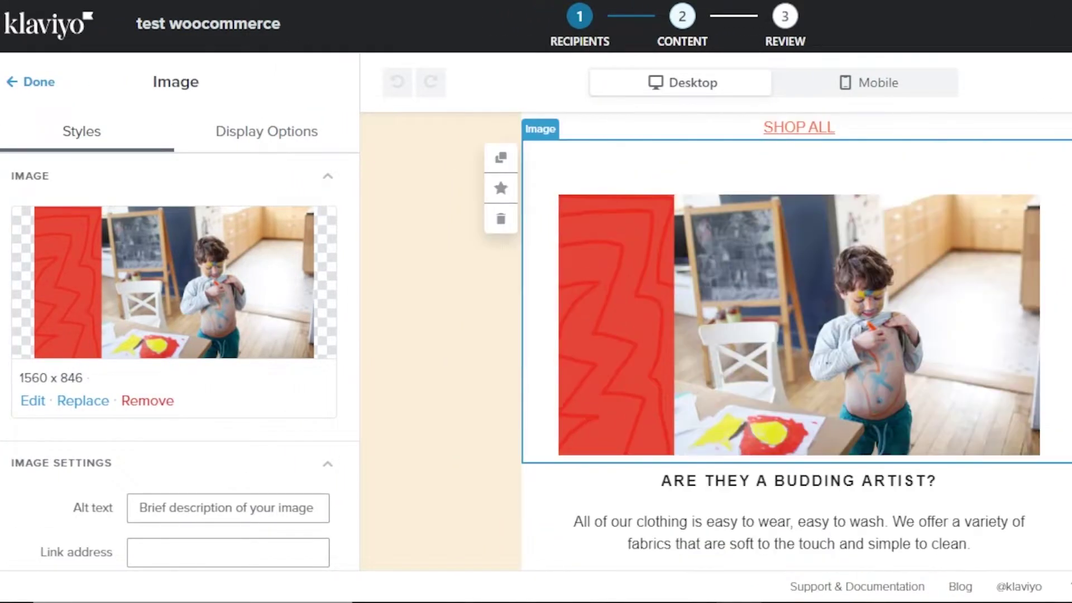
{"action": "left_click", "coordinate": [501, 221]}
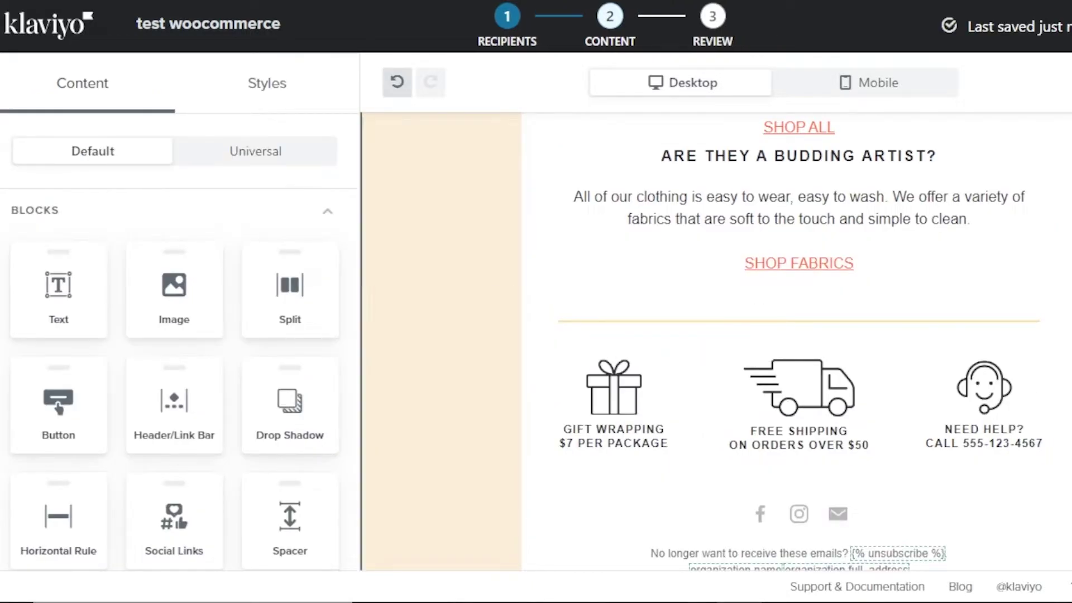
Delete the remaining header and story blocks, including the logo image, keeping the gift wrapping, shipping and help icons and the footer.
{"action": "scroll", "coordinate": [713, 387], "scroll_direction": "up", "scroll_amount": 5}
{"action": "scroll", "coordinate": [798, 340], "scroll_direction": "down", "scroll_amount": 6}
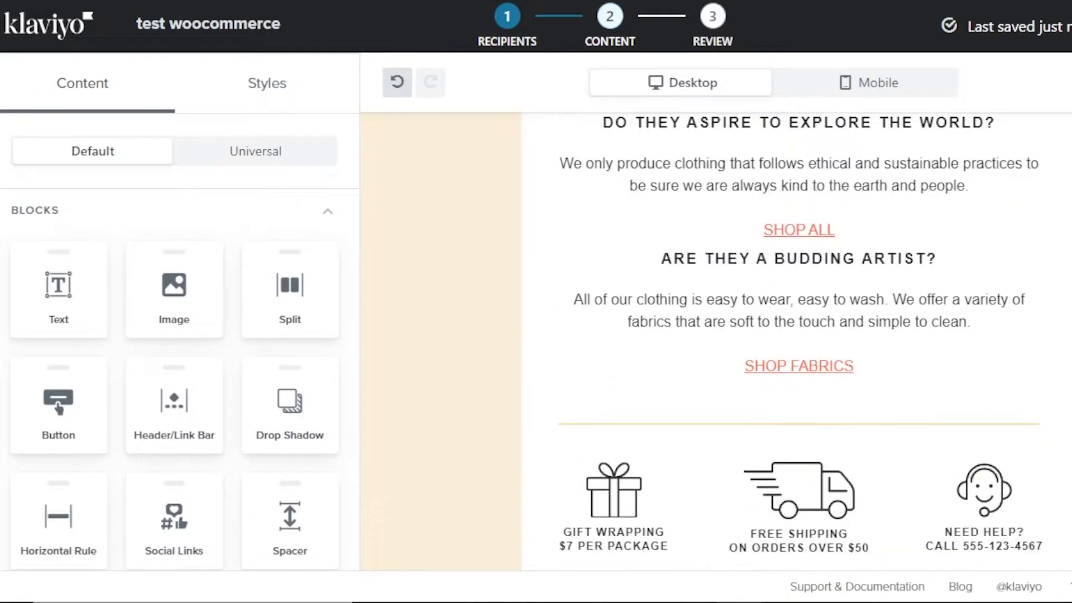
{"action": "mouse_move", "coordinate": [911, 297]}
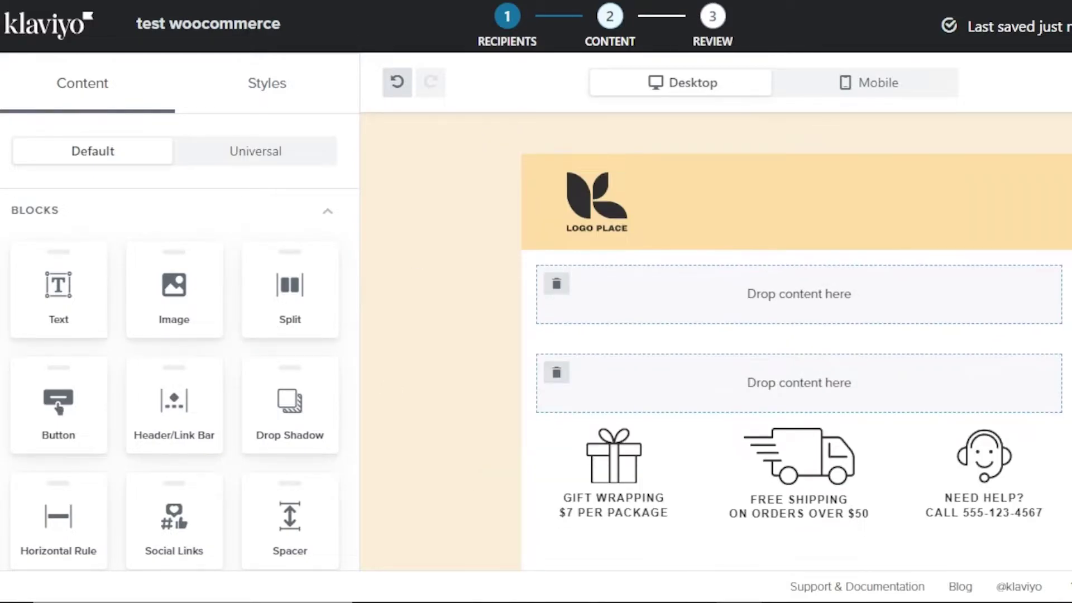
{"action": "scroll", "coordinate": [714, 335], "scroll_direction": "down", "scroll_amount": 3}
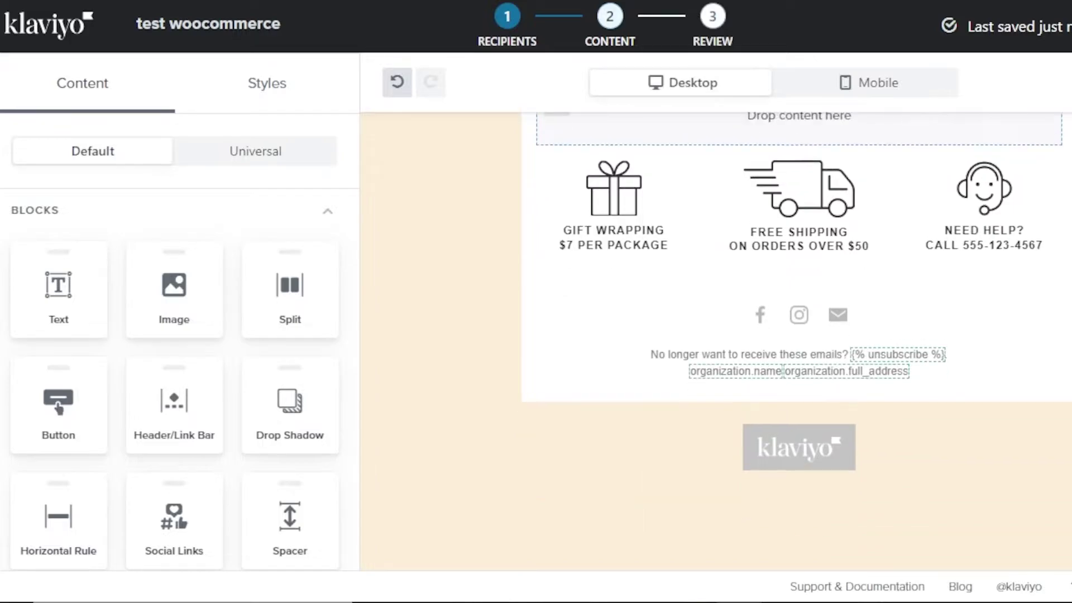
{"action": "scroll", "coordinate": [715, 340], "scroll_direction": "up", "scroll_amount": 5}
{"action": "mouse_move", "coordinate": [778, 257]}
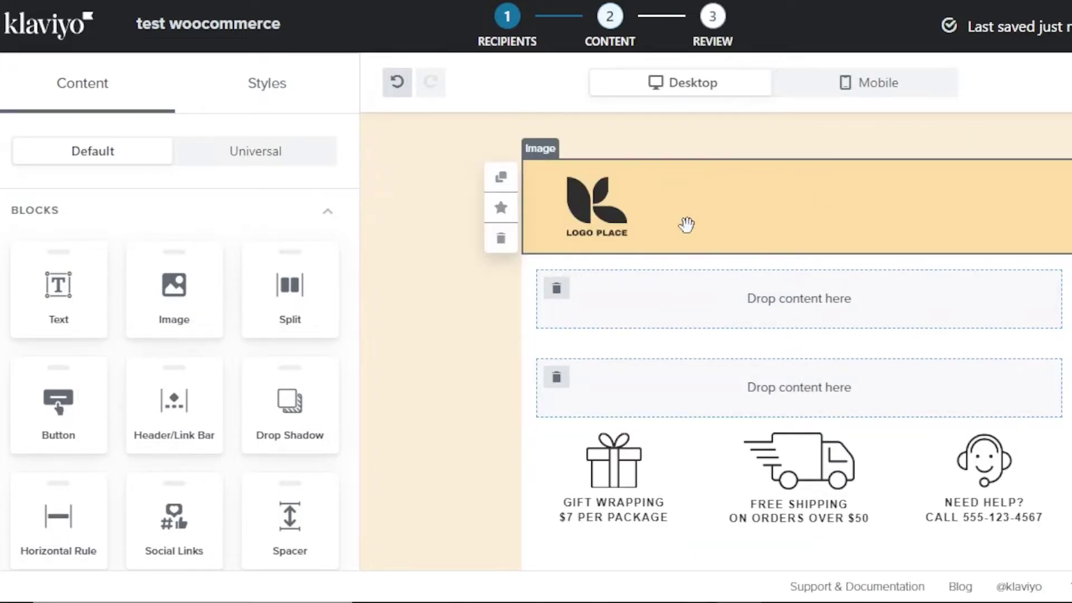
{"action": "left_click", "coordinate": [658, 239]}
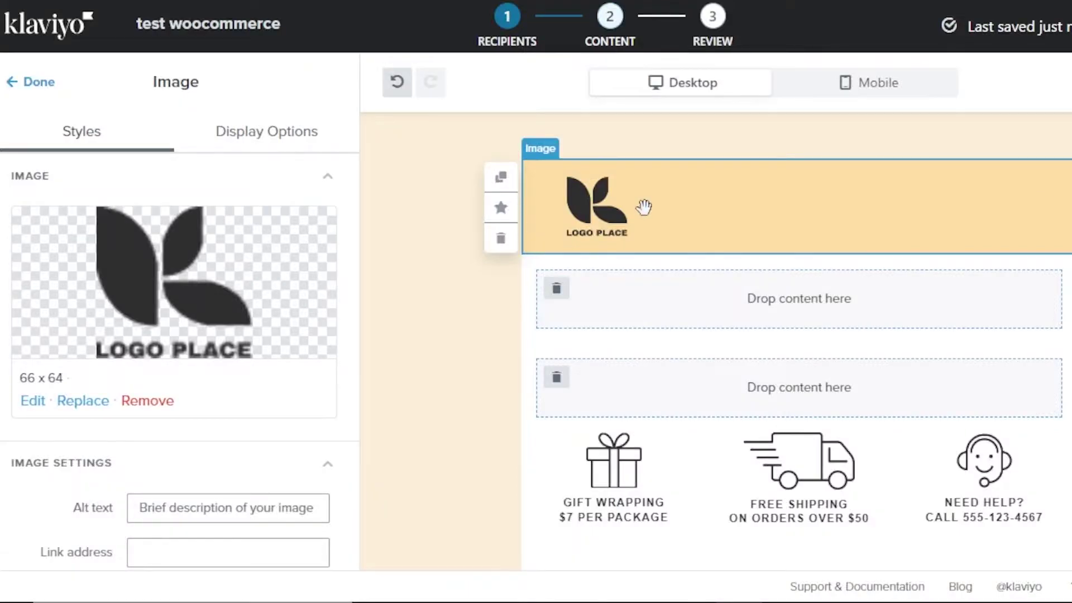
{"action": "left_click", "coordinate": [500, 239]}
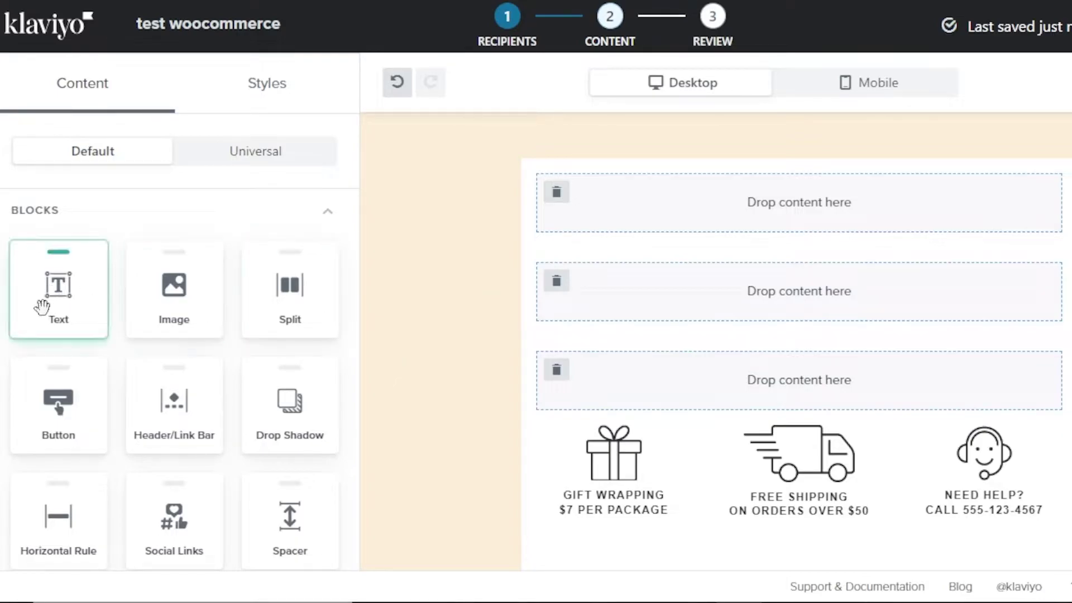
Add a text block to the first empty section of the email and replace its placeholder text with "WELCOME".
{"action": "left_click_drag", "start_coordinate": [49, 308], "coordinate": [637, 218]}
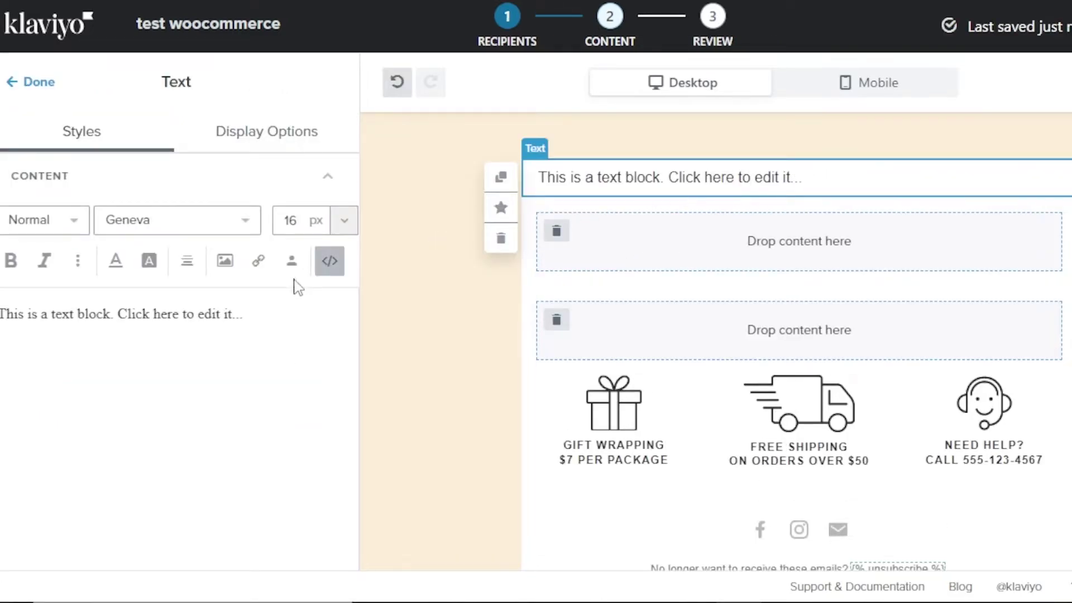
{"action": "left_click", "coordinate": [267, 314]}
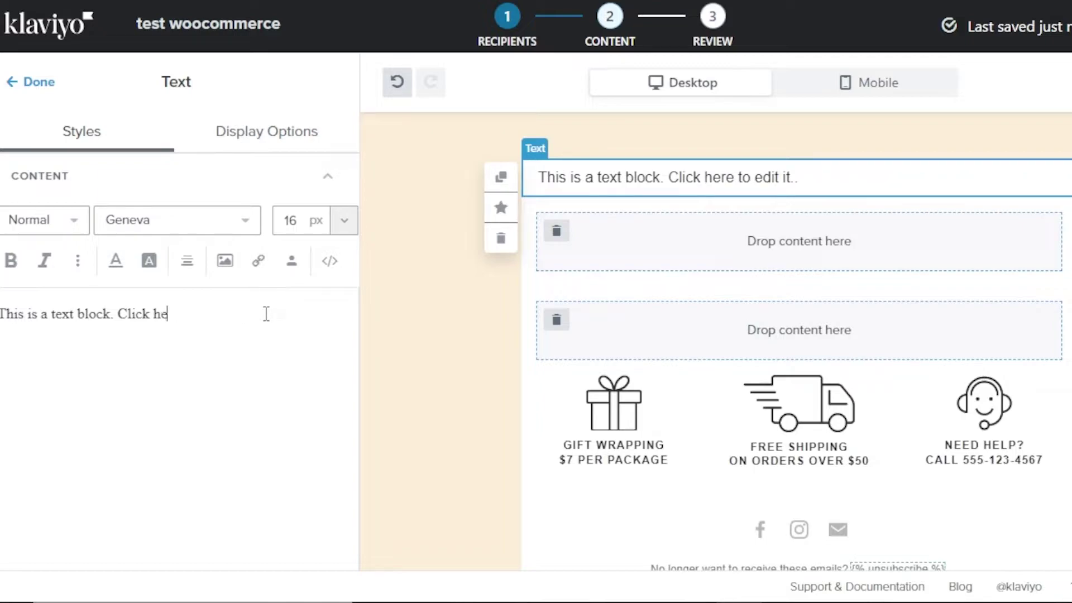
{"action": "key", "text": "BackSpace"}
{"action": "key", "text": "BackSpace"}
{"action": "key", "text": "BackSpace"}
{"action": "key", "text": "BackSpace"}
{"action": "key", "text": "BackSpace"}
{"action": "key", "text": "BackSpace"}
{"action": "key", "text": "BackSpace"}
{"action": "key", "text": "BackSpace"}
{"action": "key", "text": "BackSpace"}
{"action": "key", "text": "BackSpace"}
{"action": "key", "text": "BackSpace"}
{"action": "key", "text": "BackSpace"}
{"action": "key", "text": "BackSpace"}
{"action": "key", "text": "BackSpace"}
{"action": "key", "text": "BackSpace"}
{"action": "key", "text": "BackSpace"}
{"action": "type", "text": "W"}
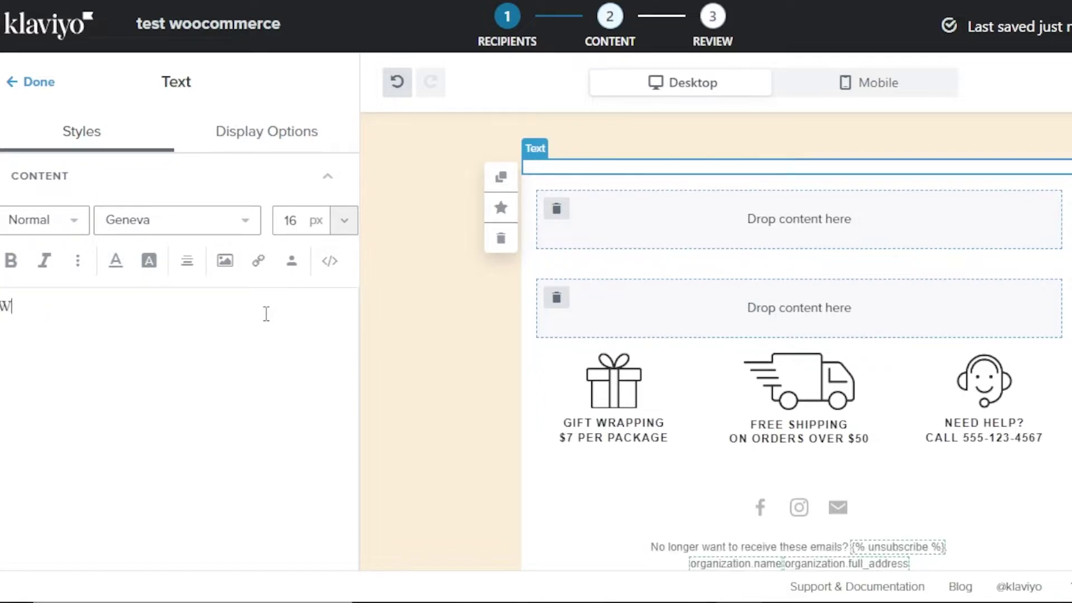
{"action": "type", "text": "ELCOME"}
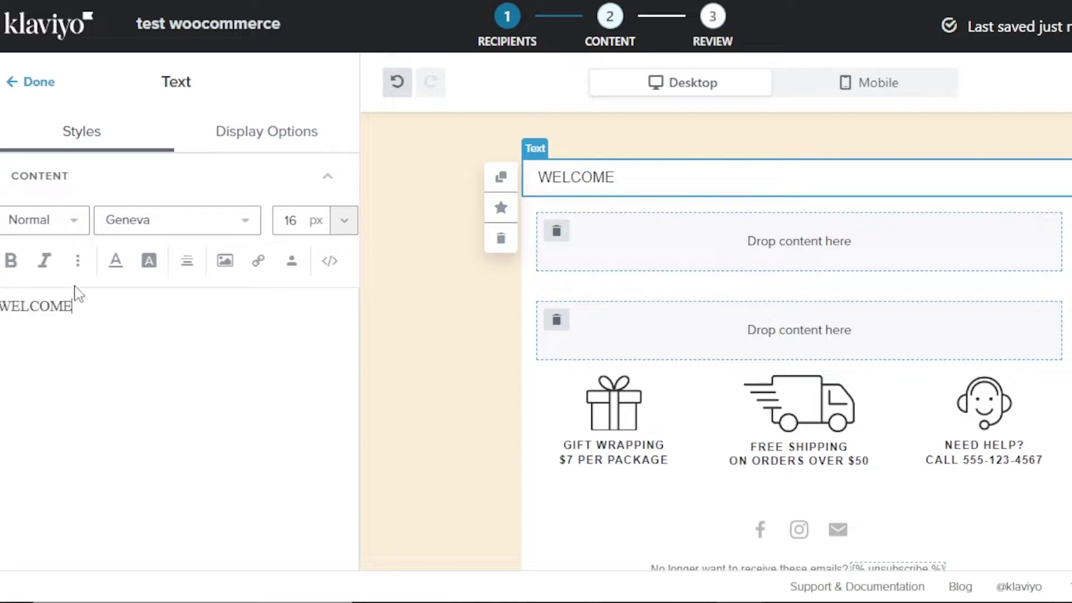
Centre the WELCOME heading, make it bold, set its font size to 20 px and finish editing the block.
{"action": "left_click", "coordinate": [187, 261]}
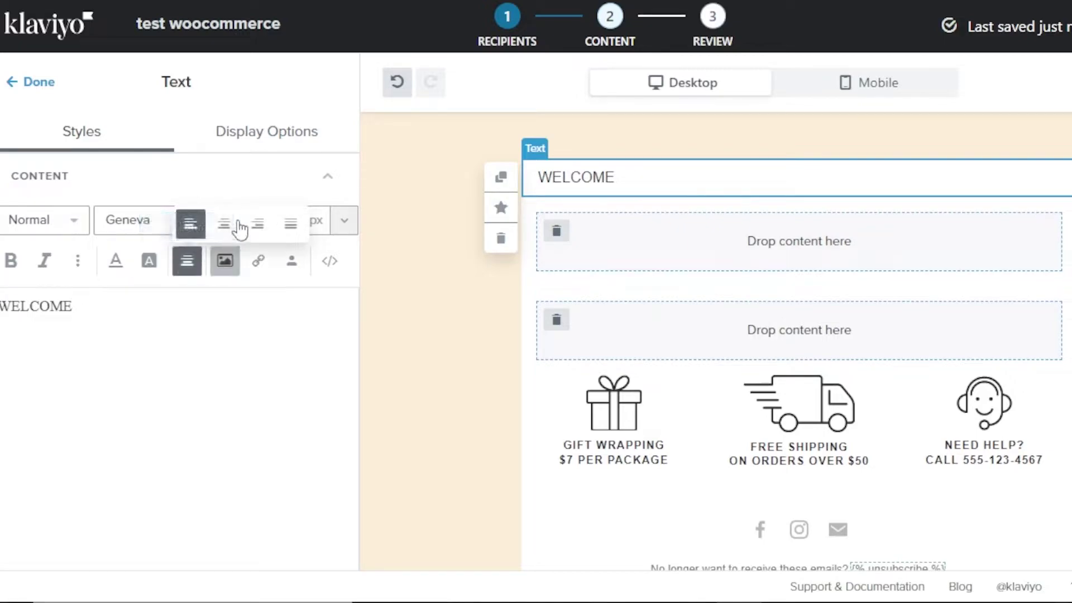
{"action": "left_click", "coordinate": [223, 224]}
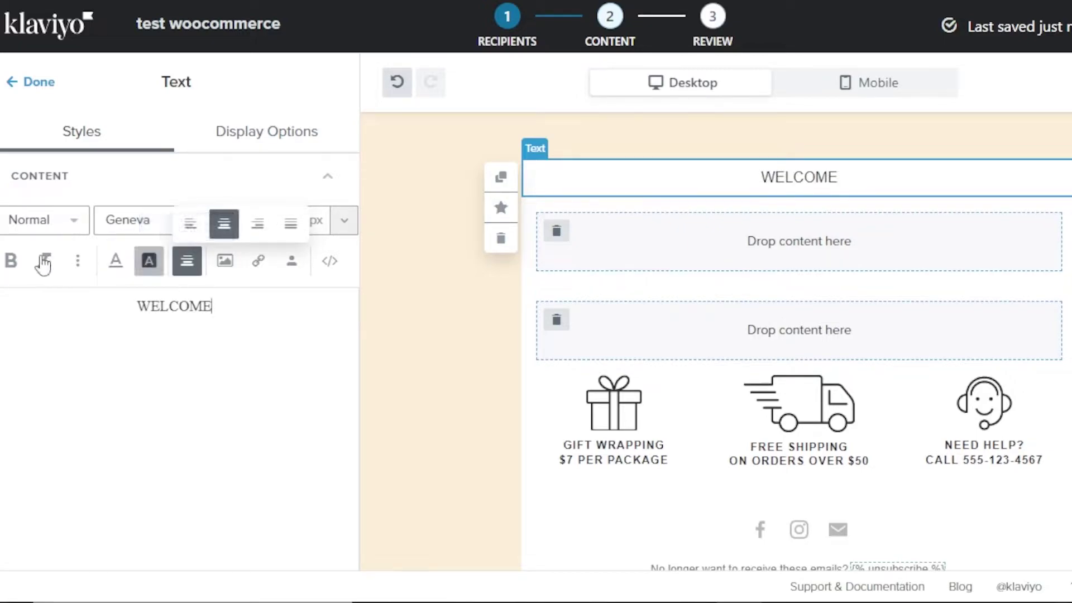
{"action": "left_click", "coordinate": [10, 260]}
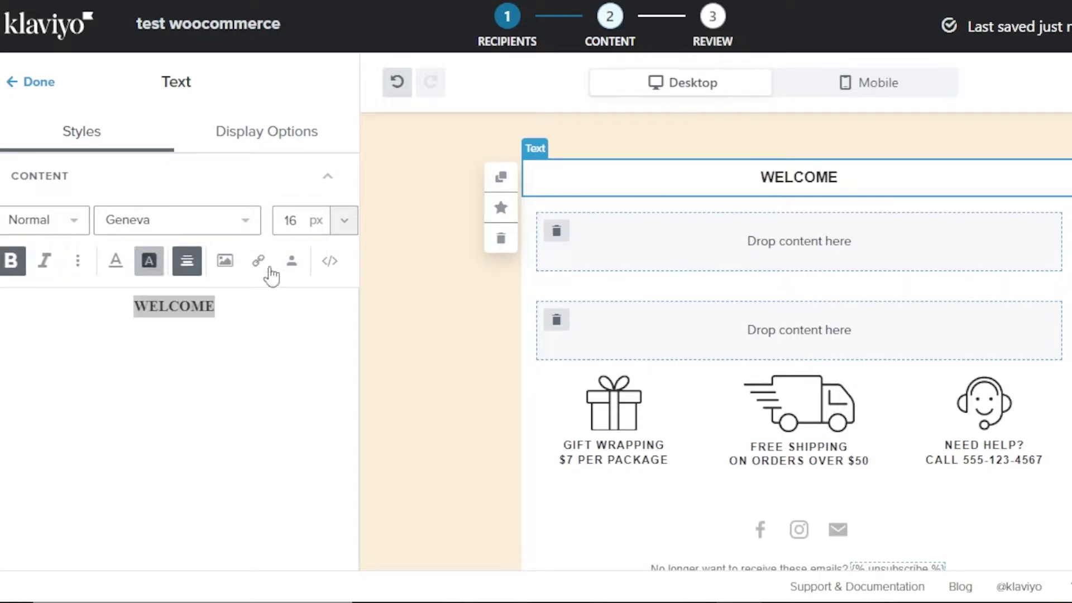
{"action": "left_click", "coordinate": [345, 221]}
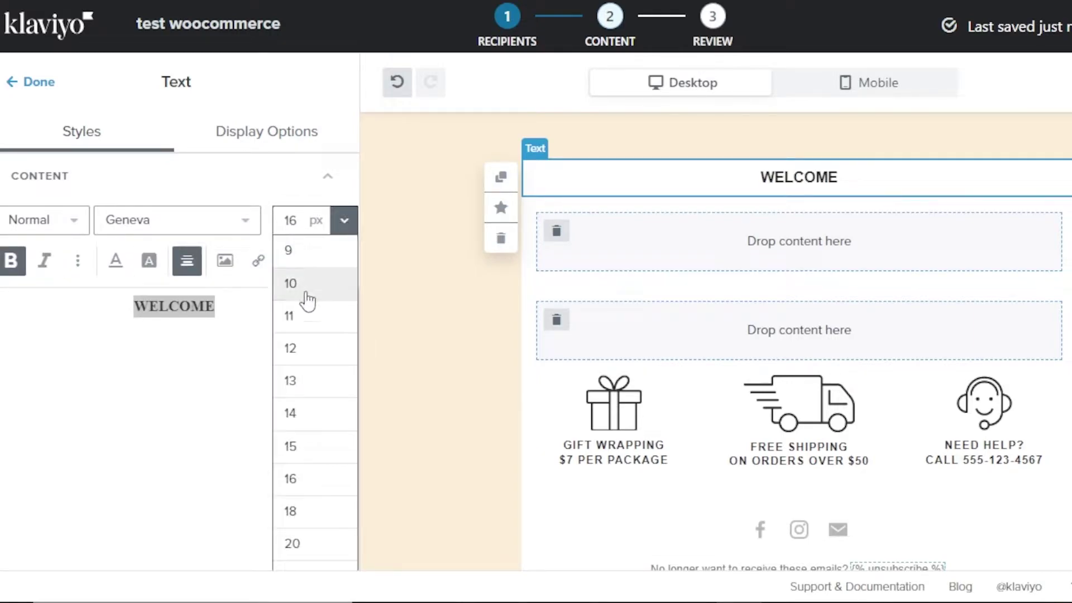
{"action": "left_click", "coordinate": [290, 511]}
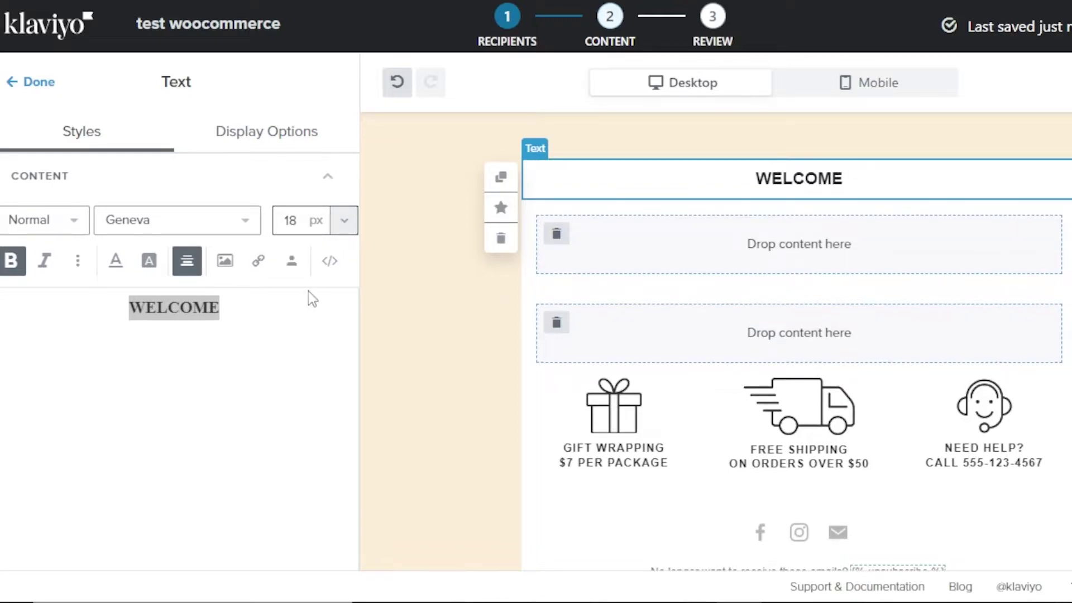
{"action": "left_click", "coordinate": [344, 222]}
{"action": "left_click", "coordinate": [296, 545]}
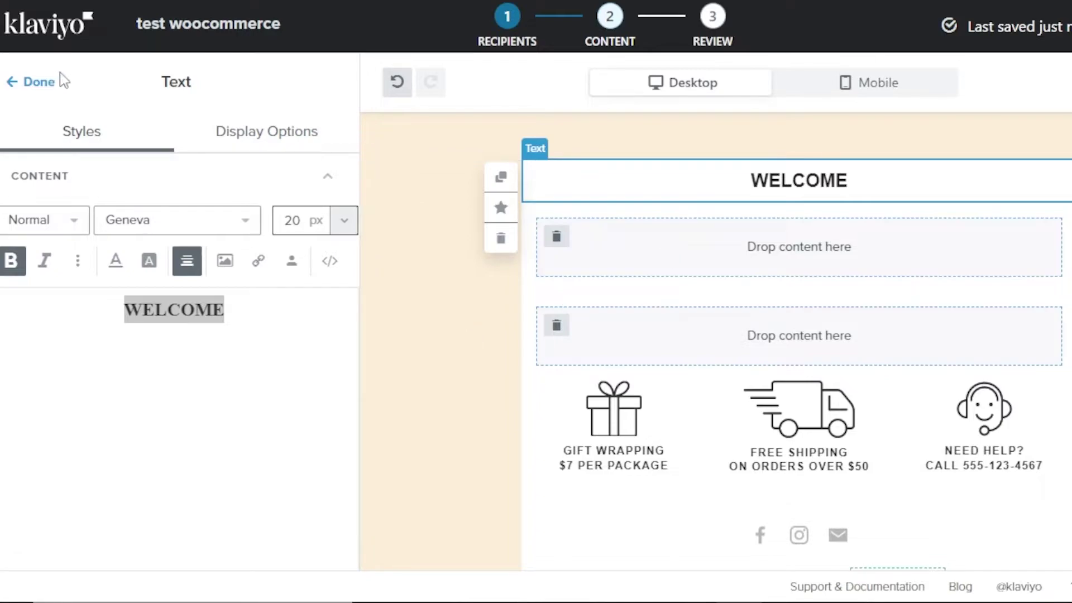
{"action": "left_click", "coordinate": [44, 84]}
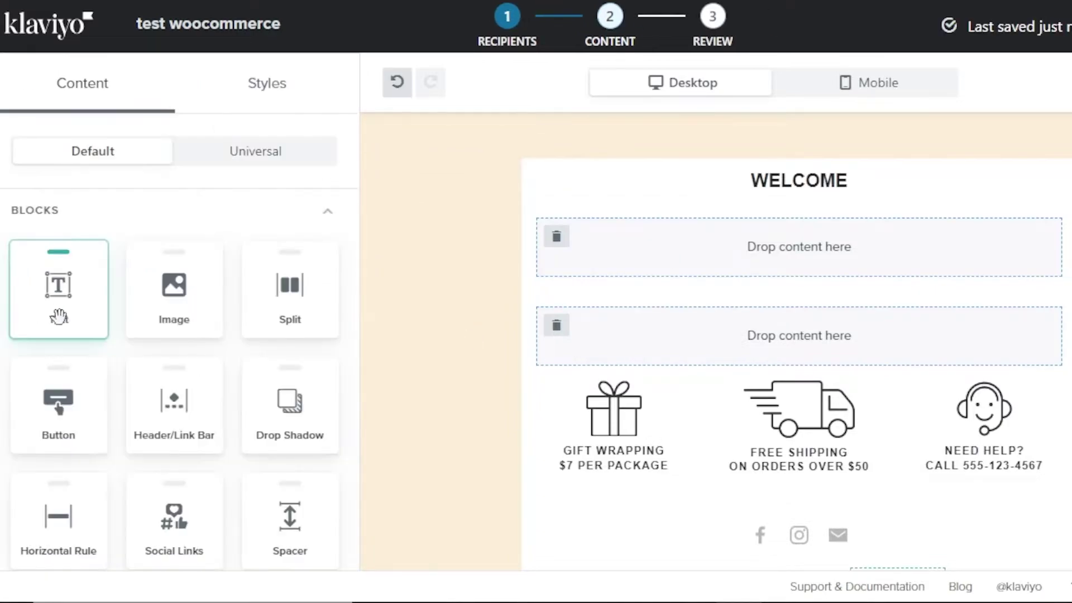
Add a text block below the WELCOME heading reading "Welocme to our store on woocommerece" followed by several lines of dots.
{"action": "left_click_drag", "start_coordinate": [88, 299], "coordinate": [825, 247]}
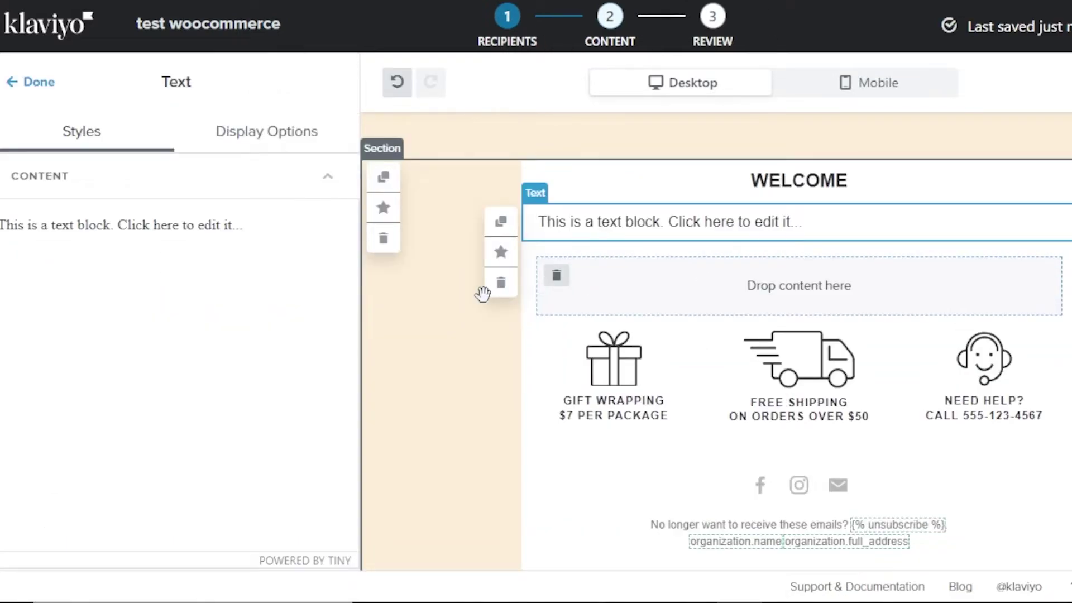
{"action": "left_click", "coordinate": [331, 253]}
{"action": "left_click", "coordinate": [245, 220]}
{"action": "left_click", "coordinate": [320, 355]}
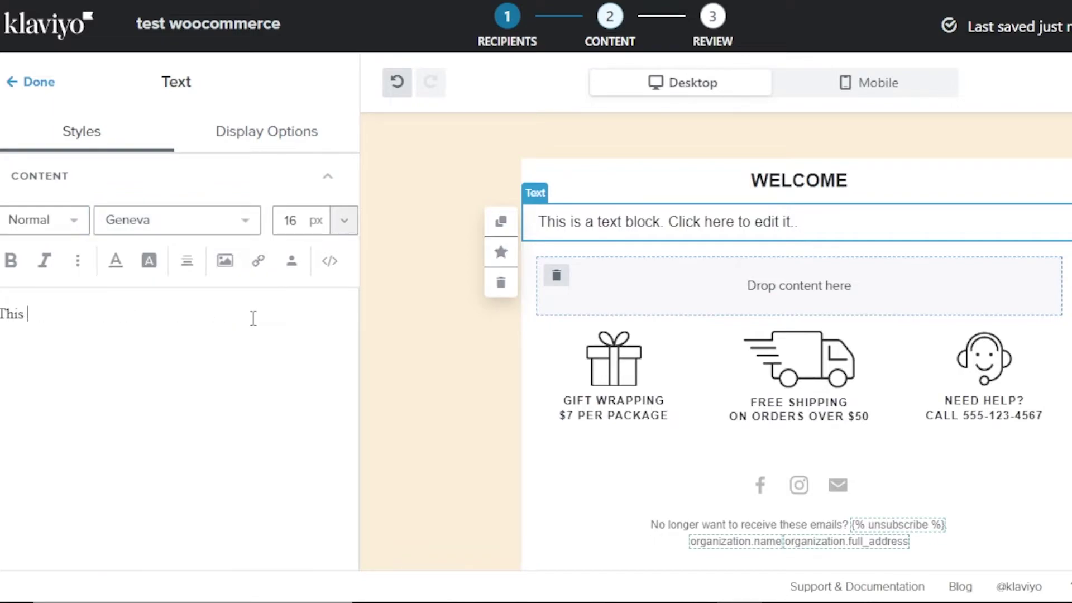
{"action": "type", "text": "Welocme to our store on woocommerece."}
{"action": "type", "text": "........................."}
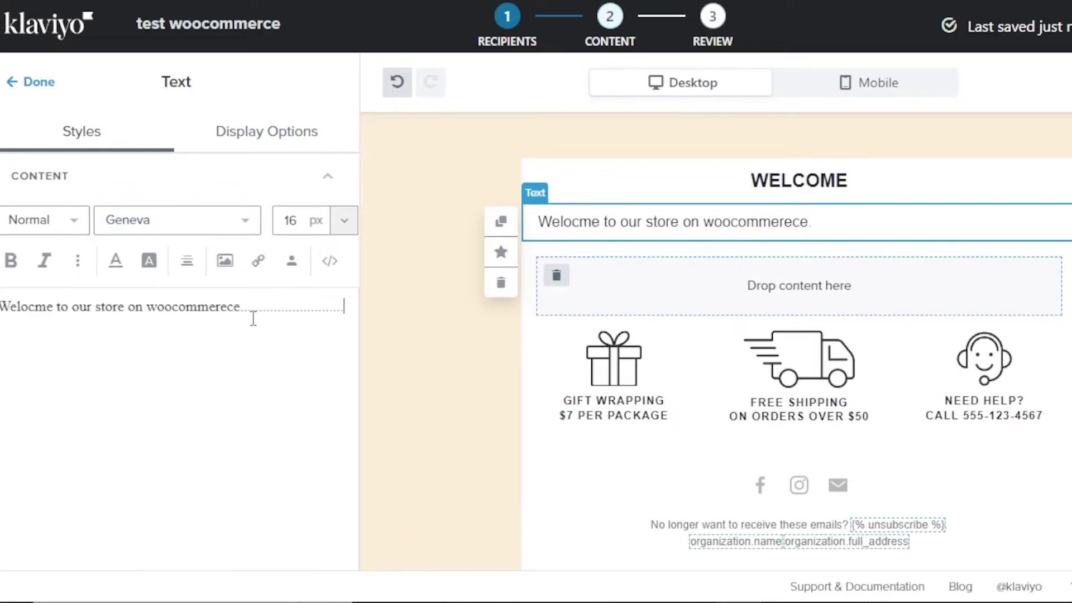
{"action": "type", "text": "................"}
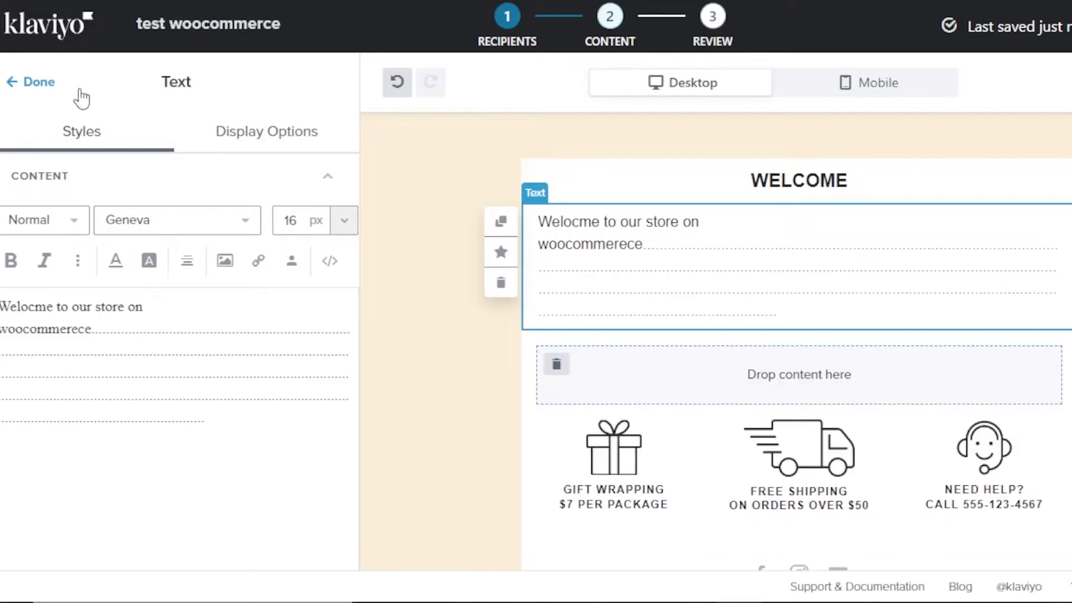
{"action": "left_click", "coordinate": [49, 88]}
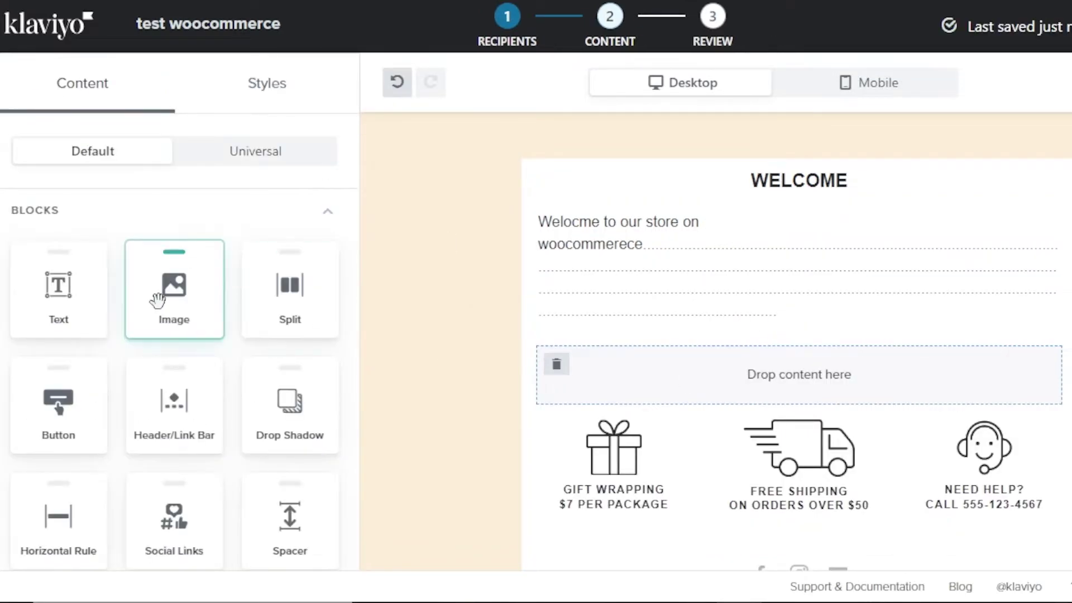
Add an image block to the empty section below the welcome text and upload the photo "images (1)" into it.
{"action": "left_click_drag", "start_coordinate": [157, 301], "coordinate": [755, 387]}
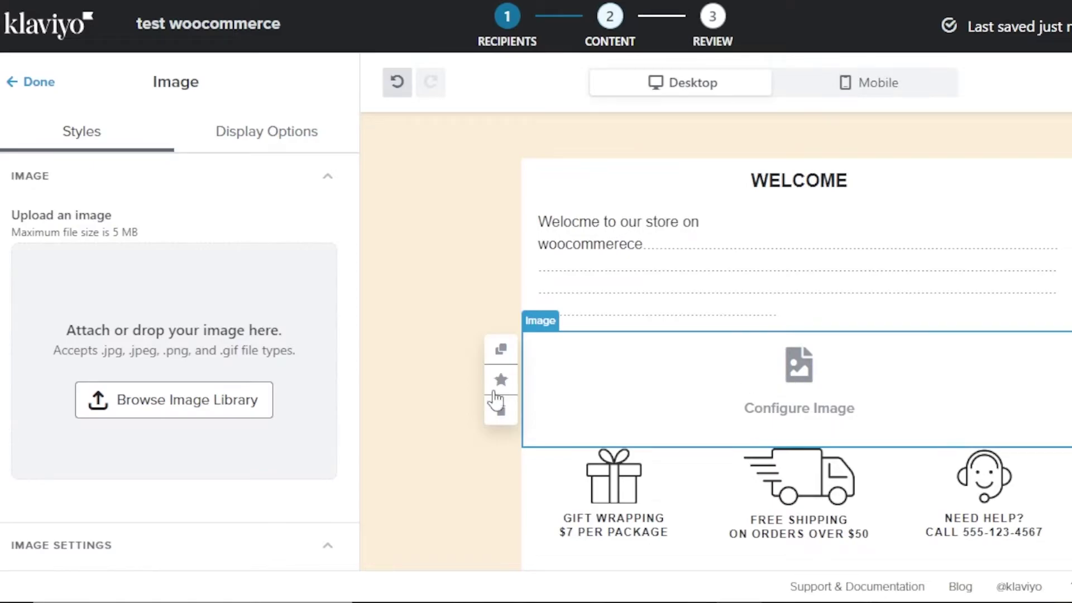
{"action": "left_click", "coordinate": [215, 401]}
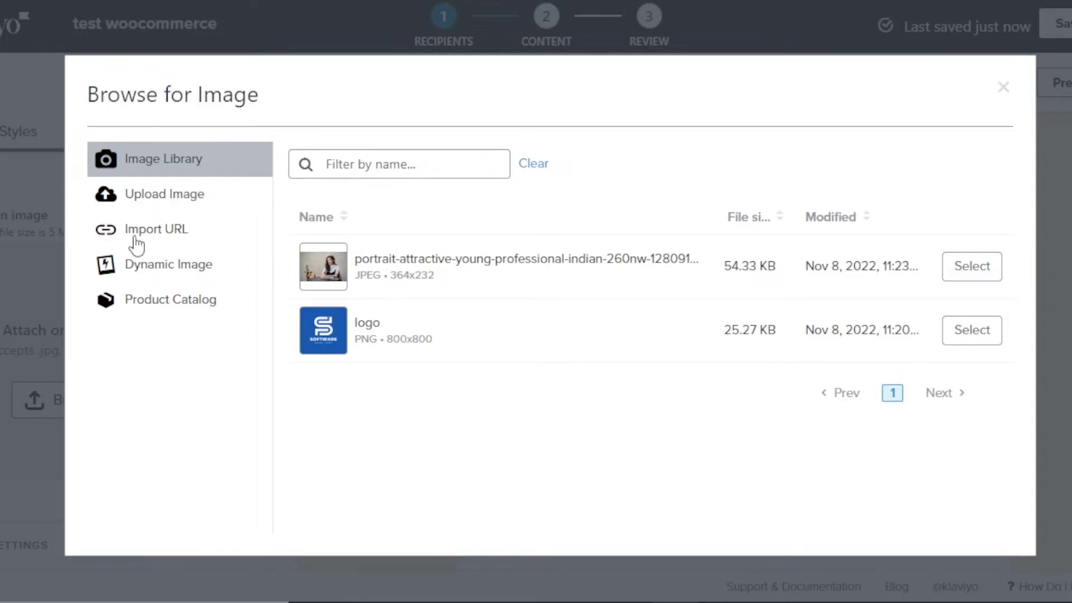
{"action": "left_click", "coordinate": [158, 196]}
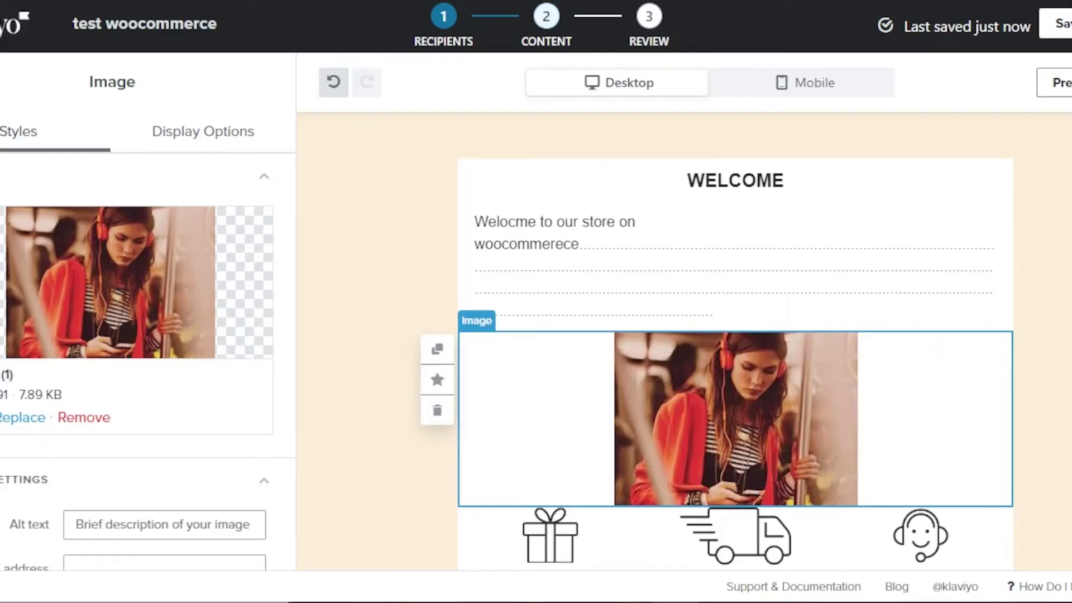
{"action": "scroll", "coordinate": [826, 235], "scroll_direction": "down", "scroll_amount": 4}
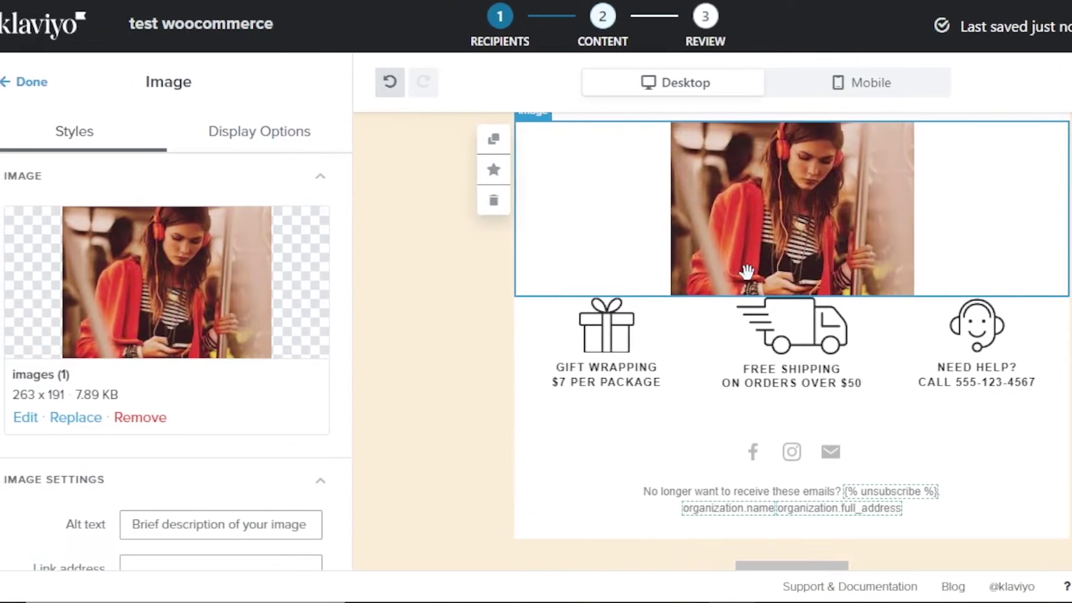
{"action": "left_click", "coordinate": [32, 84]}
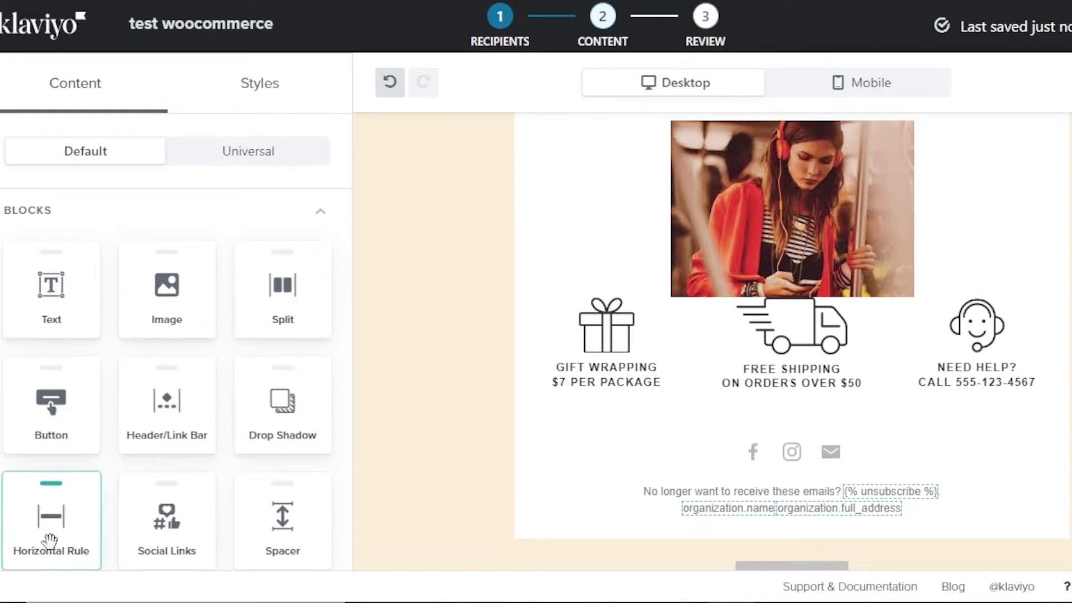
Add a horizontal rule spanning the full email width between the photo and the gift wrapping, shipping and help icons.
{"action": "left_click_drag", "start_coordinate": [51, 540], "coordinate": [750, 318]}
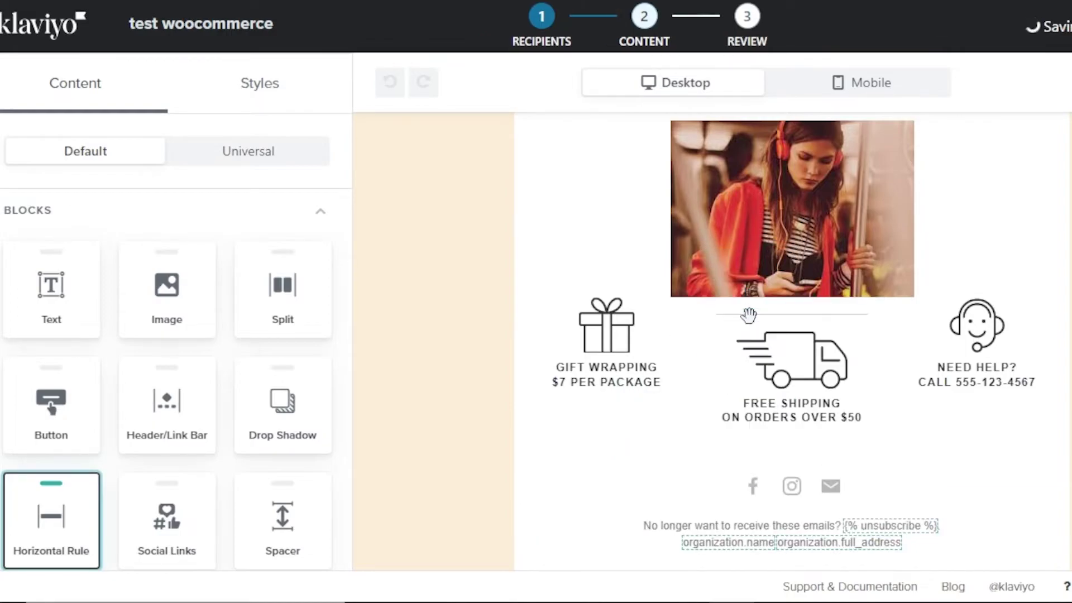
{"action": "left_click", "coordinate": [609, 324]}
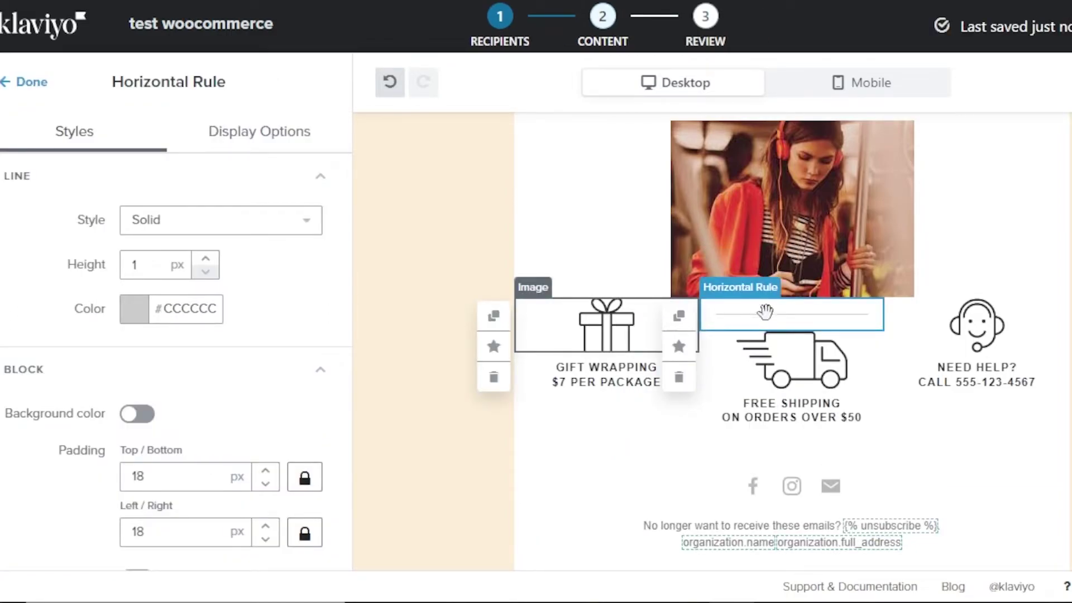
{"action": "left_click", "coordinate": [806, 316]}
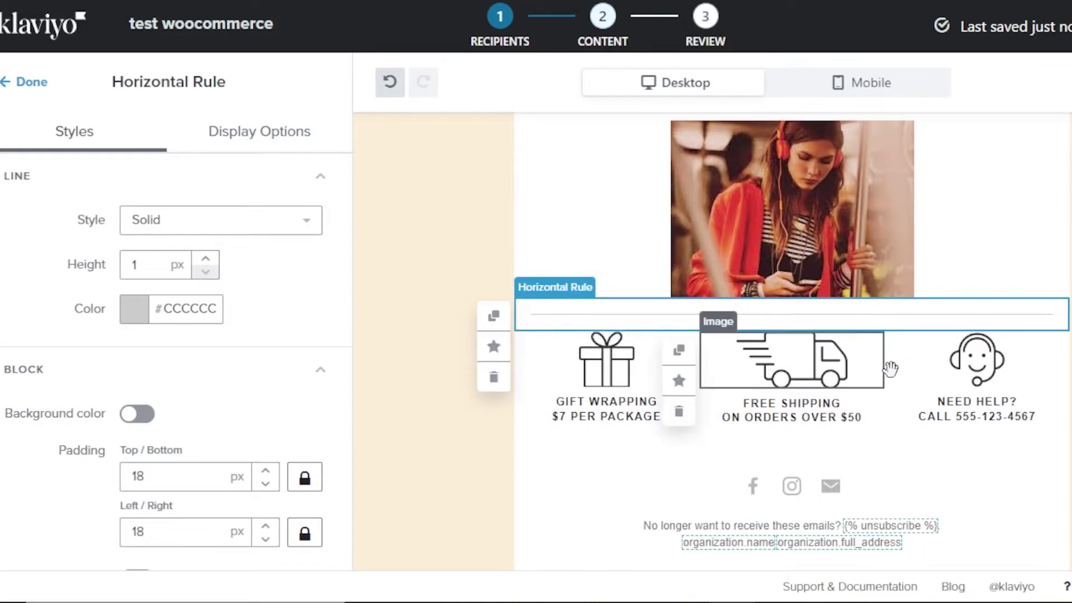
{"action": "left_click", "coordinate": [41, 84]}
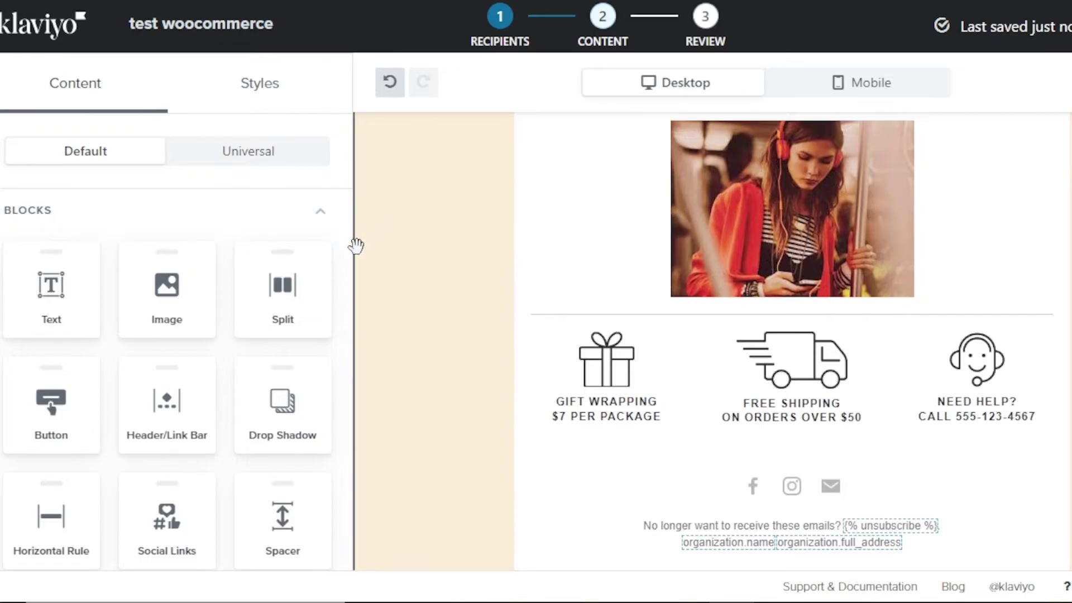
Add a product block below the horizontal rule, set its content to Static and browse the product catalog without adding products.
{"action": "scroll", "coordinate": [151, 498], "scroll_direction": "down", "scroll_amount": 5}
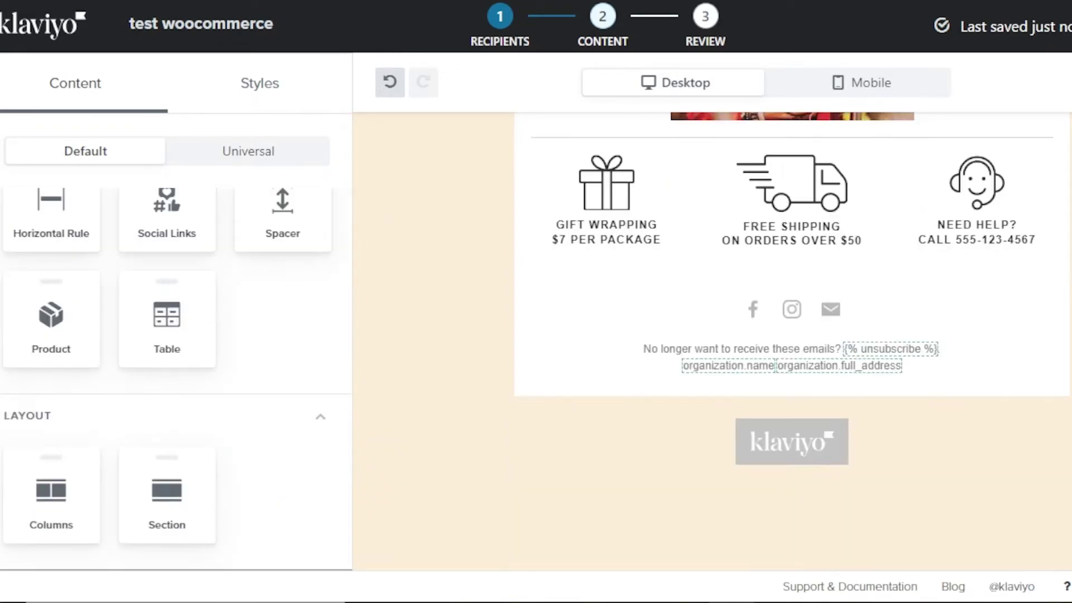
{"action": "left_click_drag", "start_coordinate": [51, 322], "coordinate": [757, 142]}
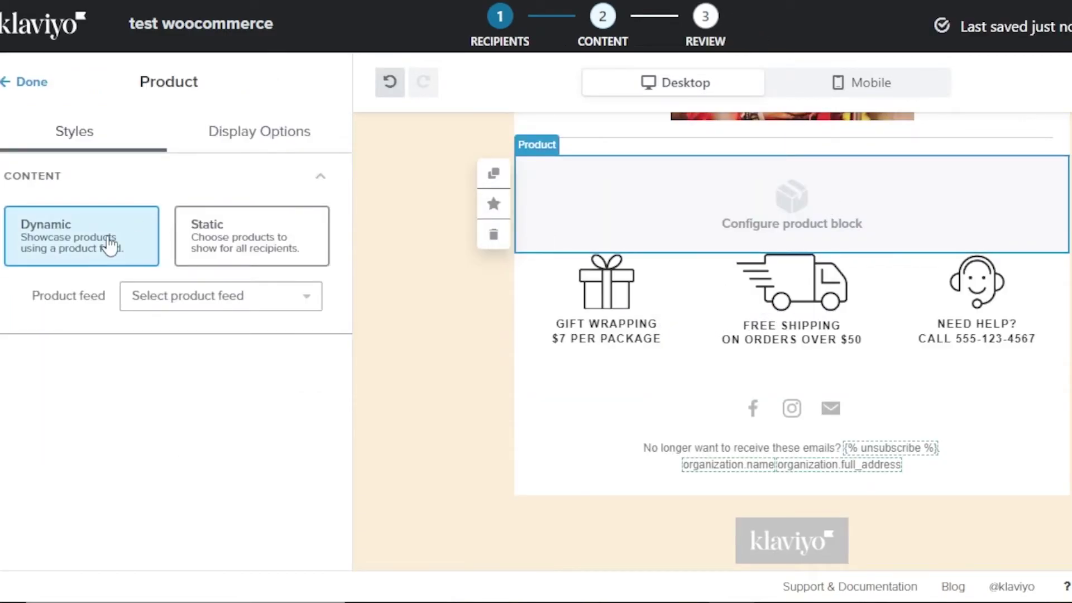
{"action": "left_click", "coordinate": [246, 248]}
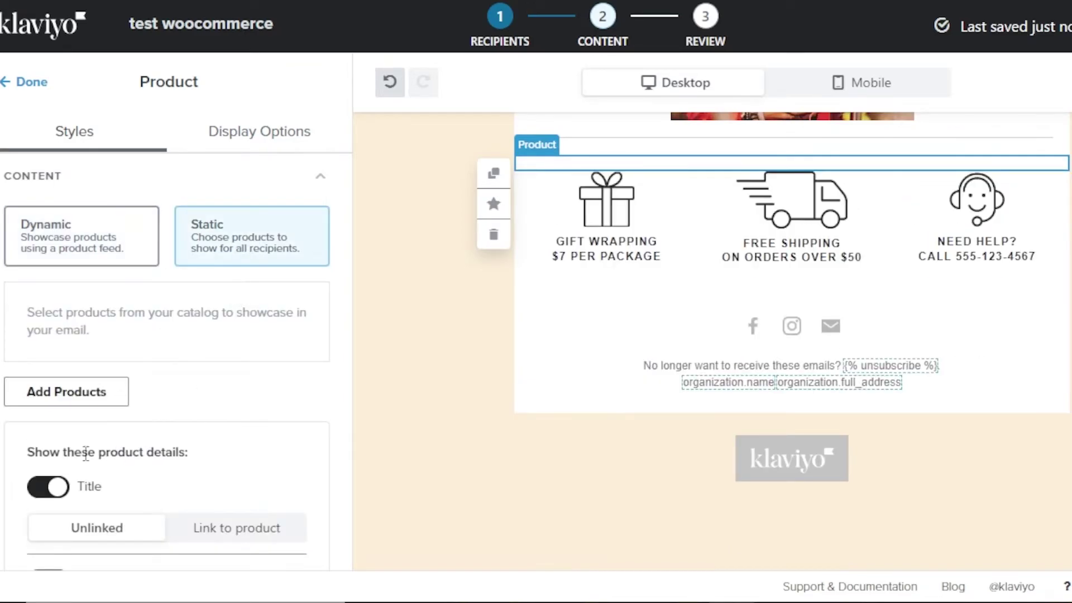
{"action": "left_click", "coordinate": [56, 398]}
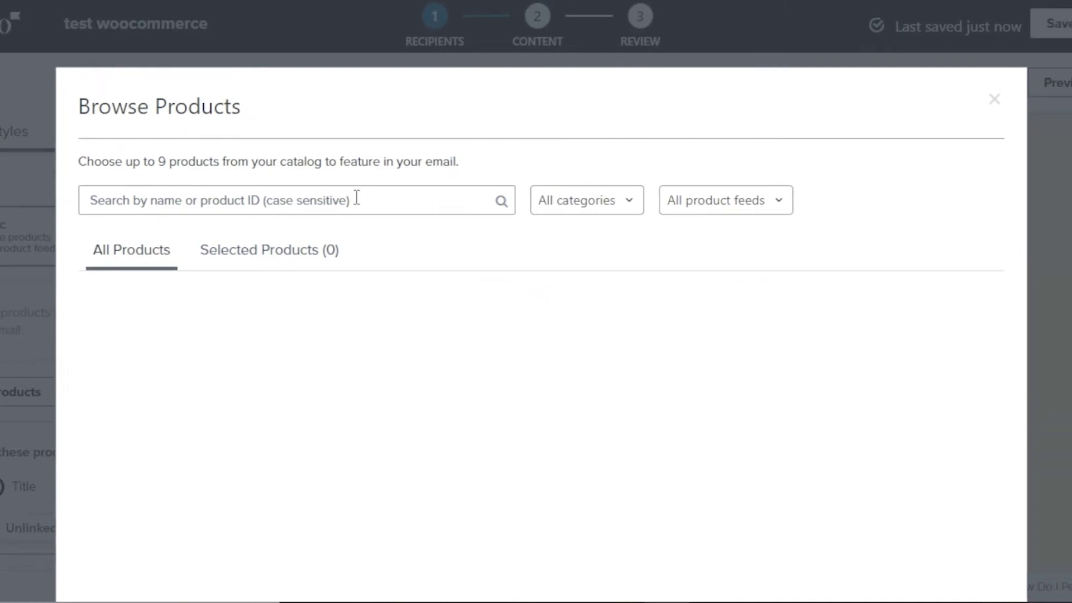
{"action": "left_click", "coordinate": [994, 103]}
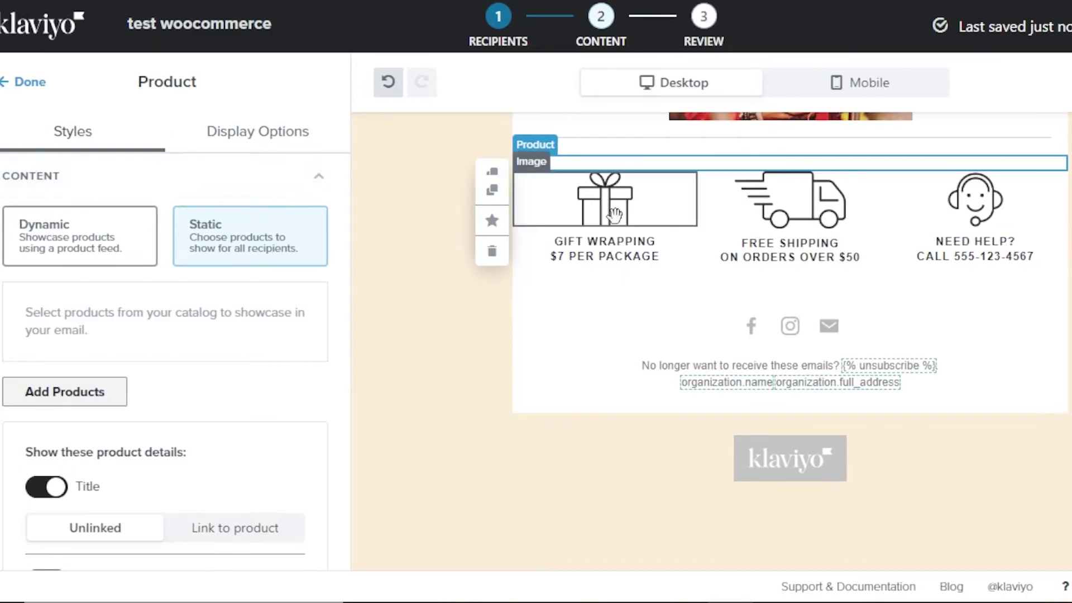
{"action": "left_click", "coordinate": [23, 83]}
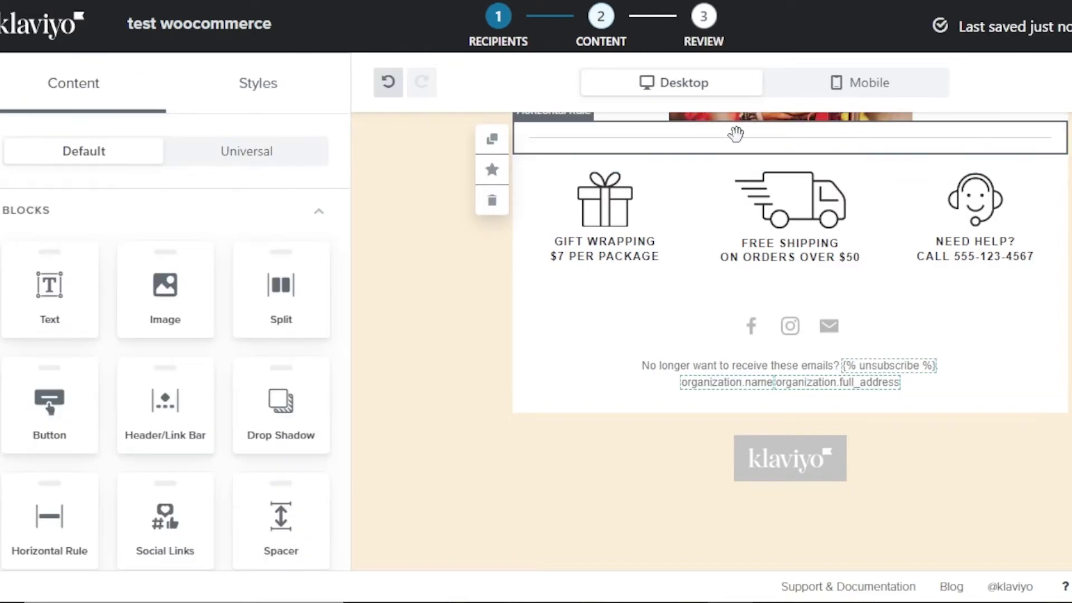
Try adding an extra icon to the footer's social links block, remove it and open the Facebook icon's link settings.
{"action": "left_click", "coordinate": [788, 334]}
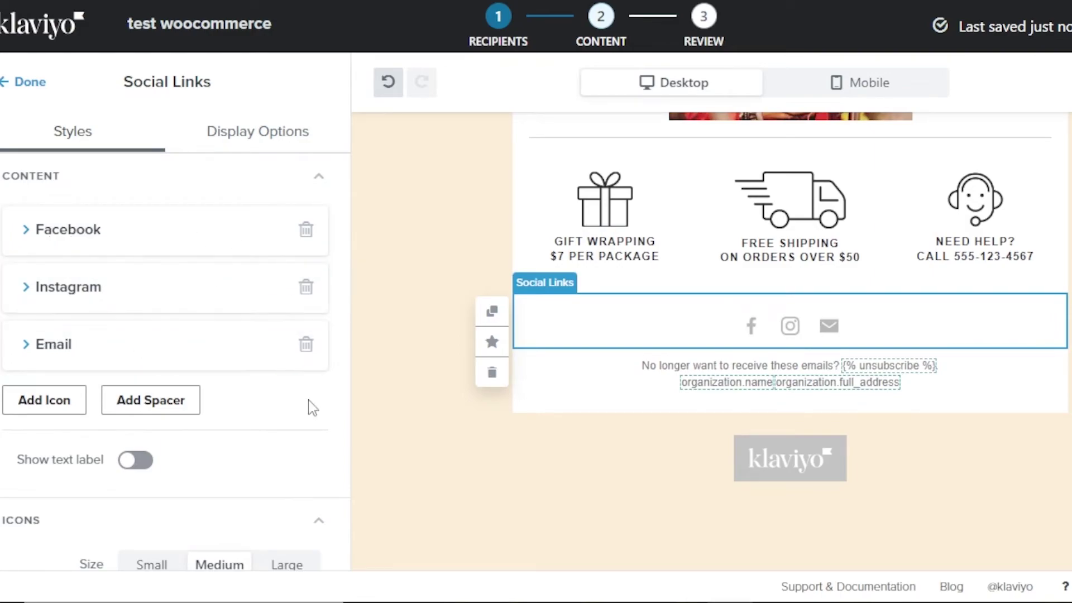
{"action": "left_click", "coordinate": [58, 414]}
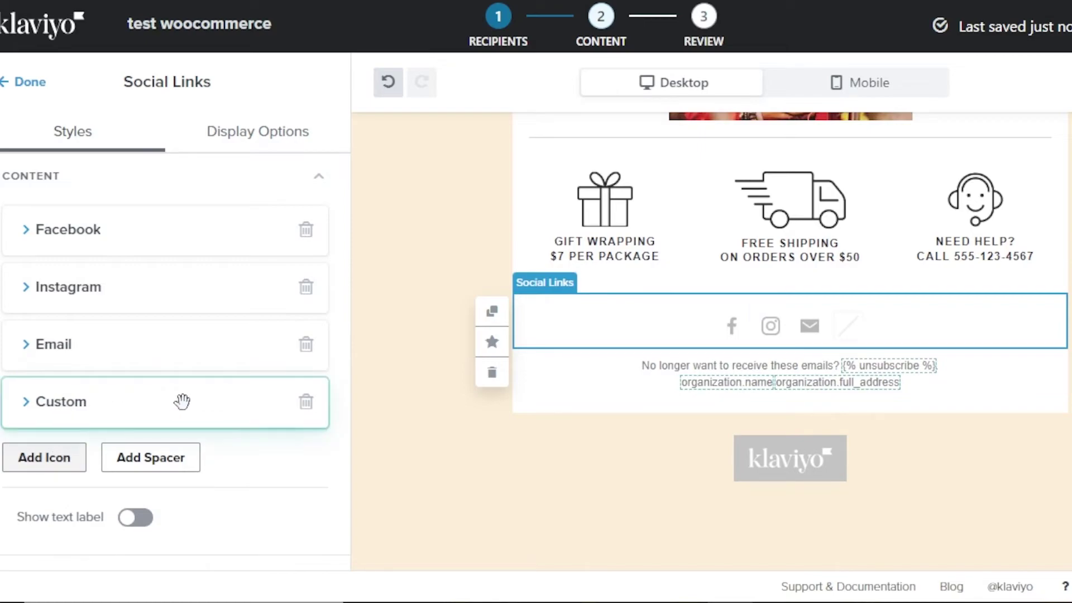
{"action": "left_click", "coordinate": [301, 401]}
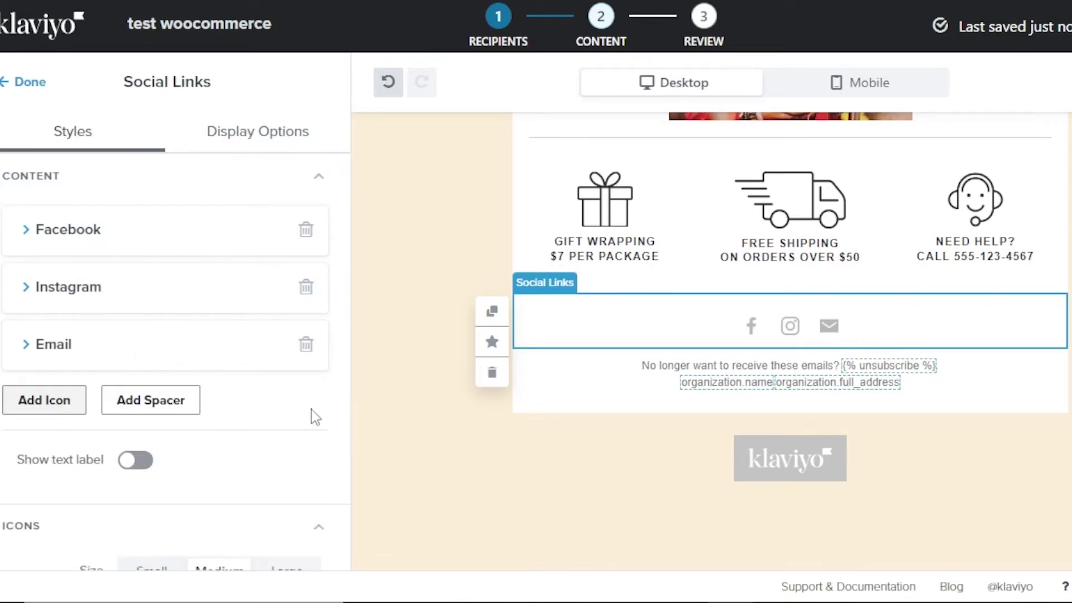
{"action": "left_click", "coordinate": [212, 247]}
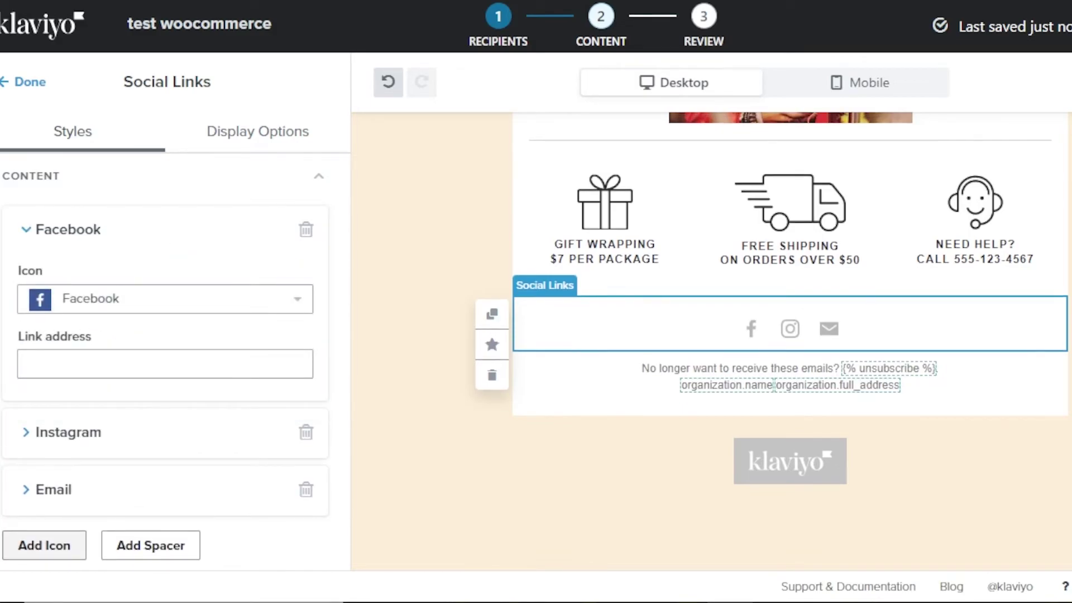
{"action": "scroll", "coordinate": [790, 340], "scroll_direction": "up", "scroll_amount": 7}
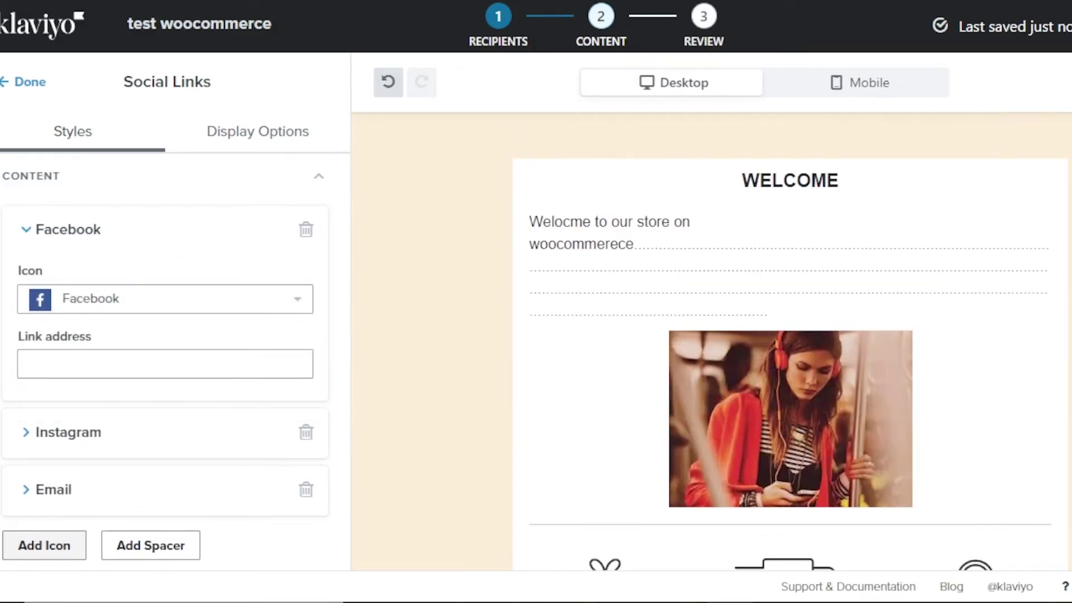
Change the email's template background colour to a light purple.
{"action": "left_click", "coordinate": [454, 304]}
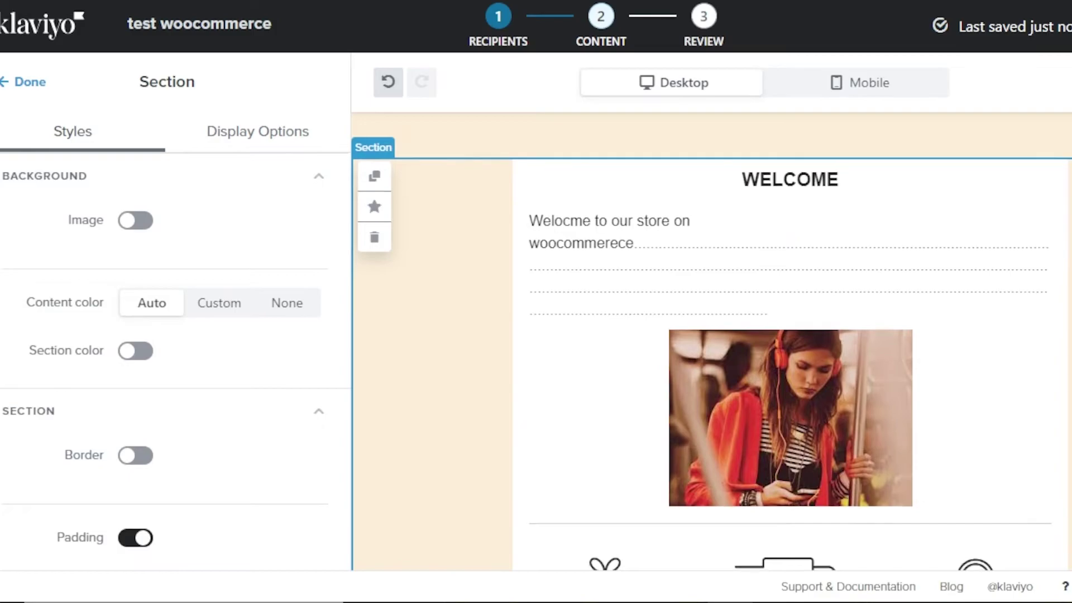
{"action": "scroll", "coordinate": [1064, 217], "scroll_direction": "down", "scroll_amount": 7}
{"action": "left_click", "coordinate": [493, 480]}
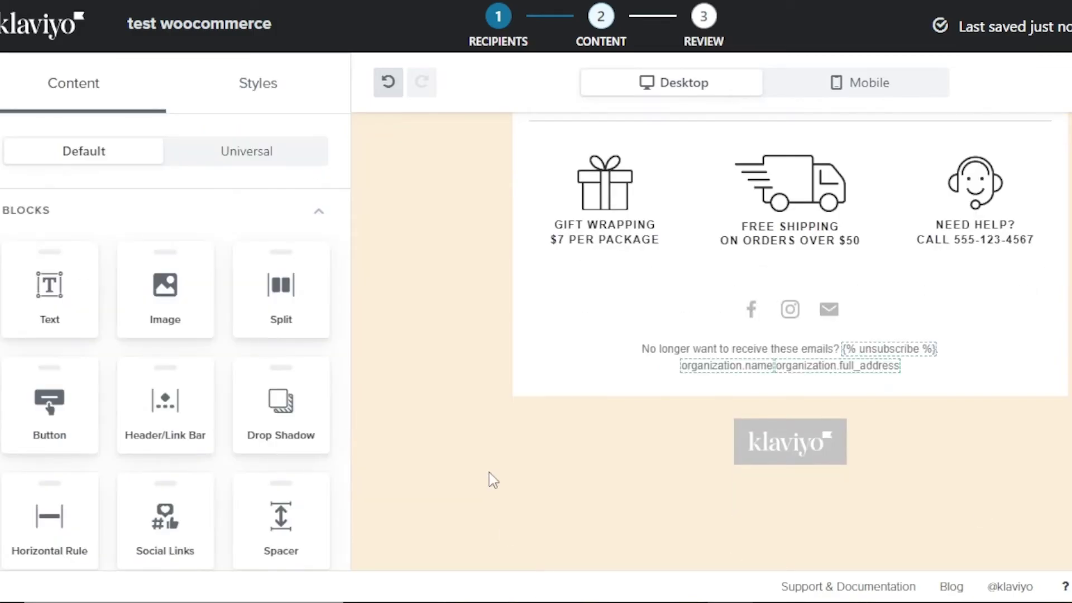
{"action": "left_click", "coordinate": [265, 84]}
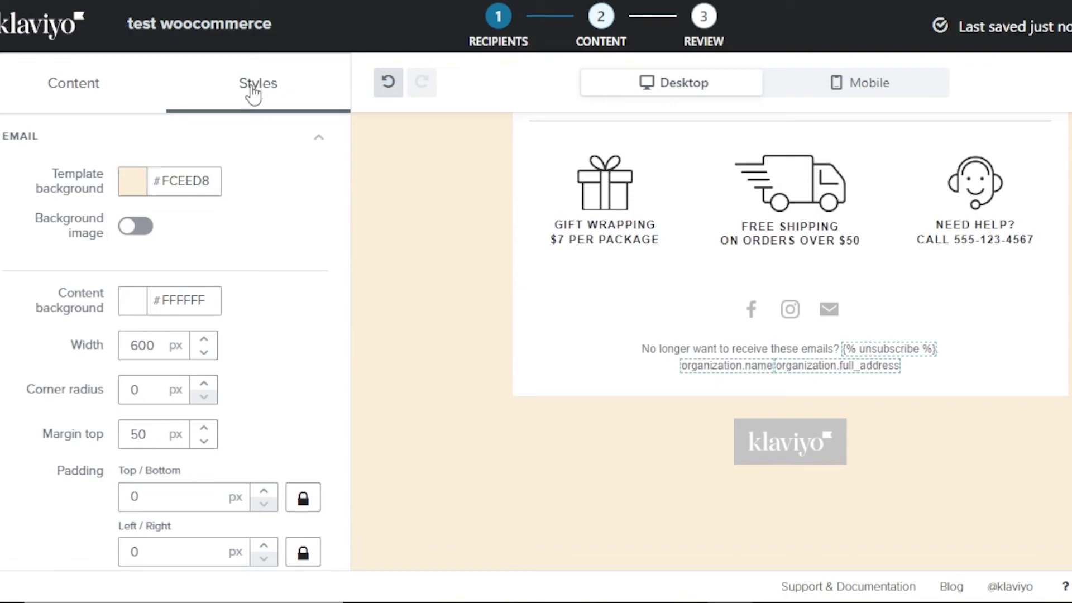
{"action": "left_click", "coordinate": [133, 184]}
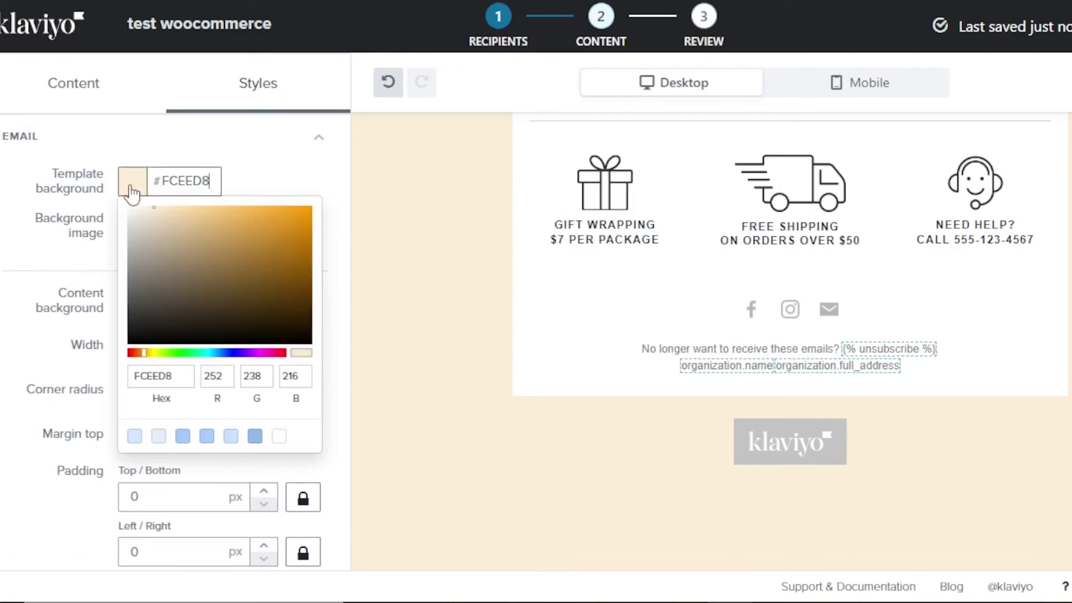
{"action": "left_click", "coordinate": [252, 352]}
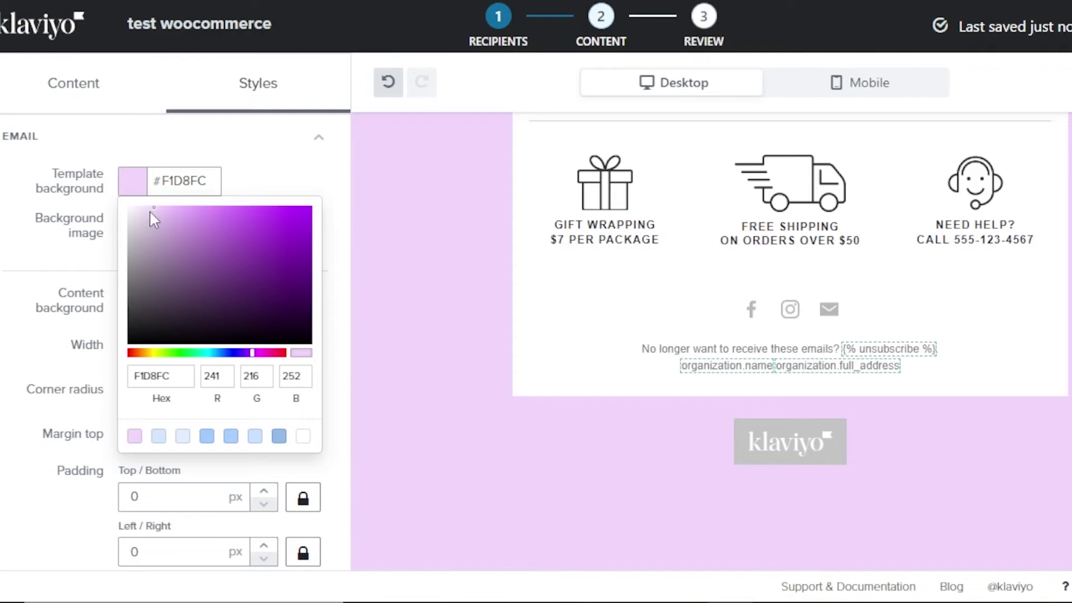
{"action": "left_click_drag", "start_coordinate": [155, 206], "coordinate": [193, 193]}
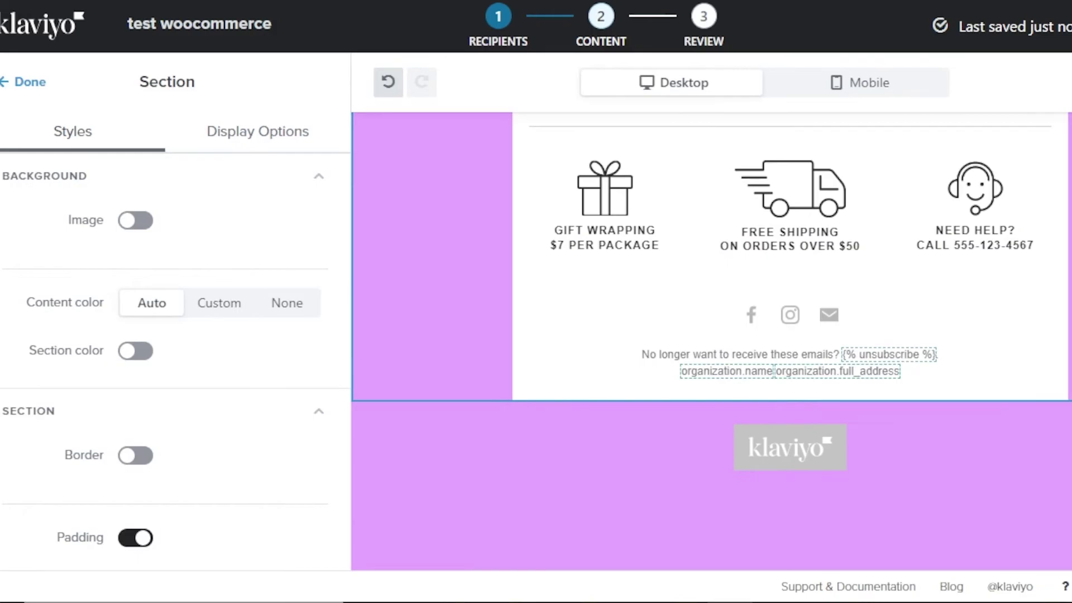
Save the email, exit the editor and review the campaign's content and email preview.
{"action": "scroll", "coordinate": [709, 335], "scroll_direction": "up", "scroll_amount": 10}
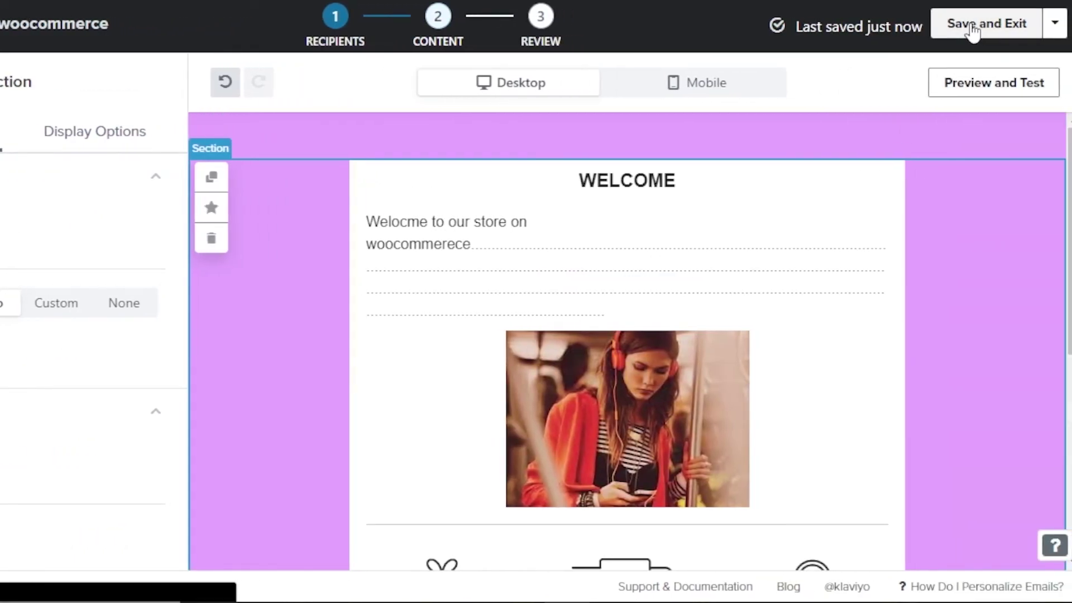
{"action": "left_click", "coordinate": [973, 33]}
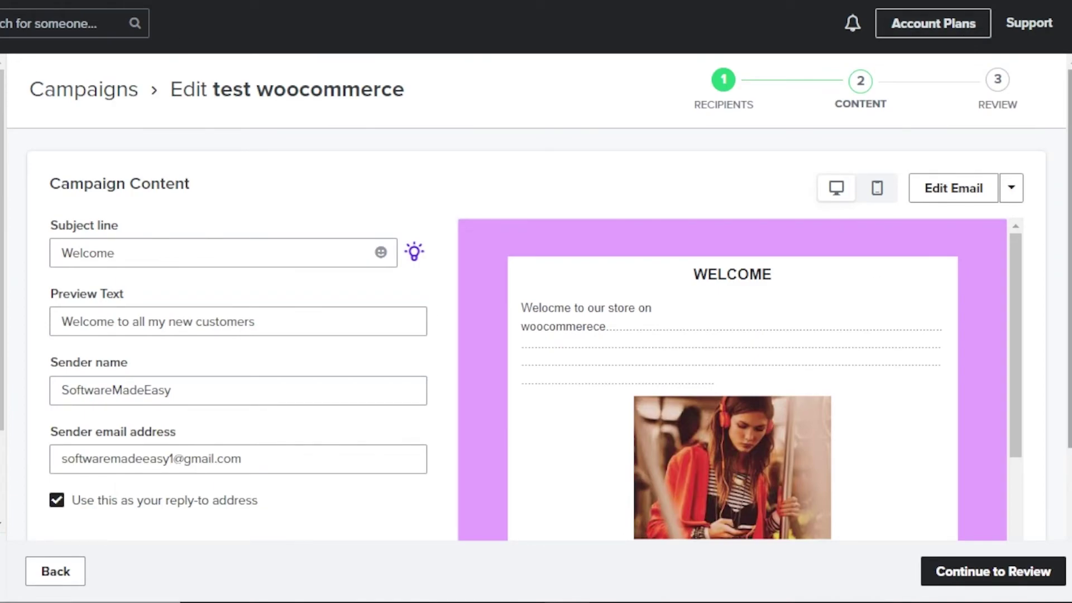
{"action": "left_click_drag", "start_coordinate": [1015, 265], "coordinate": [1020, 190]}
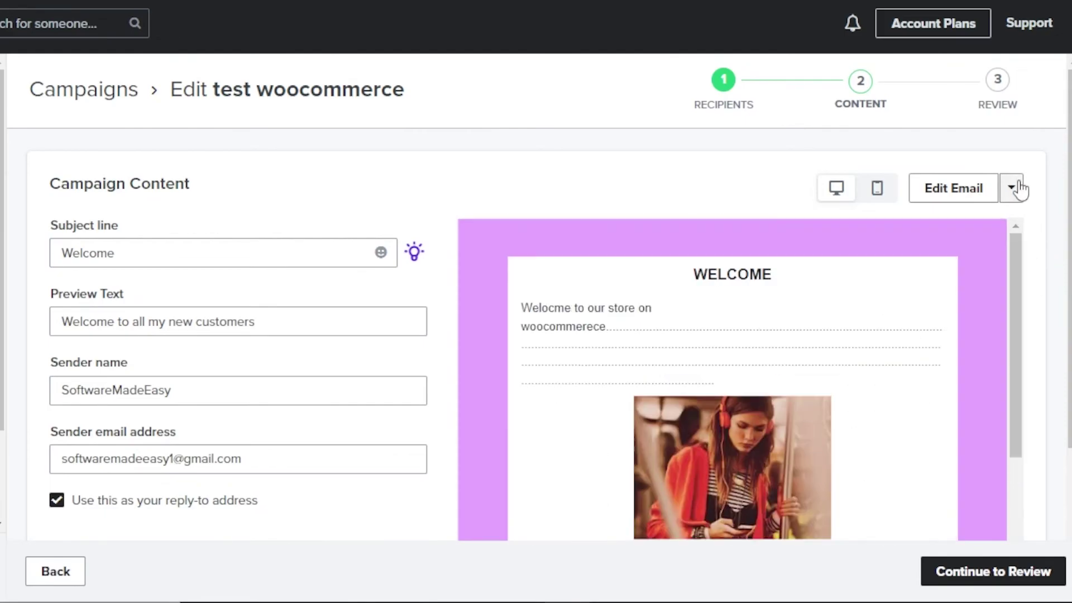
{"action": "left_click_drag", "start_coordinate": [1014, 272], "coordinate": [1014, 236]}
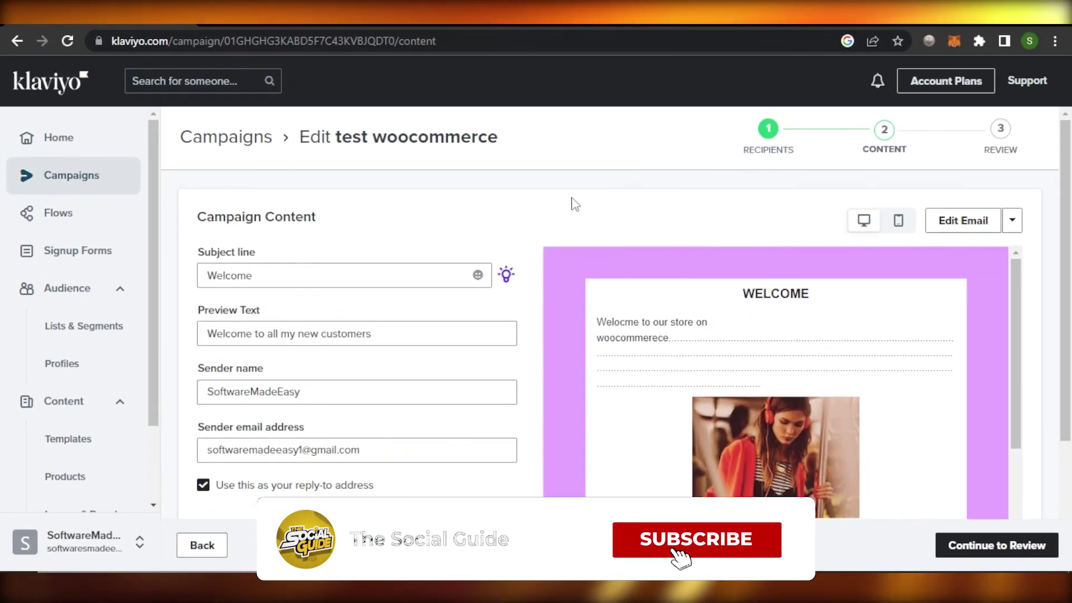
{"action": "scroll", "coordinate": [849, 257], "scroll_direction": "down", "scroll_amount": 2}
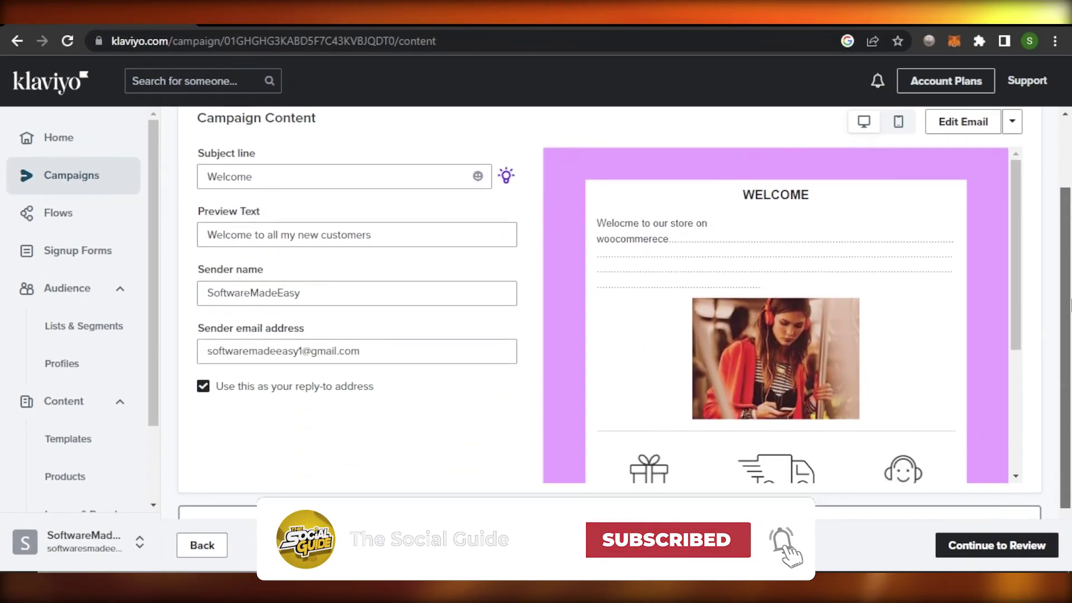